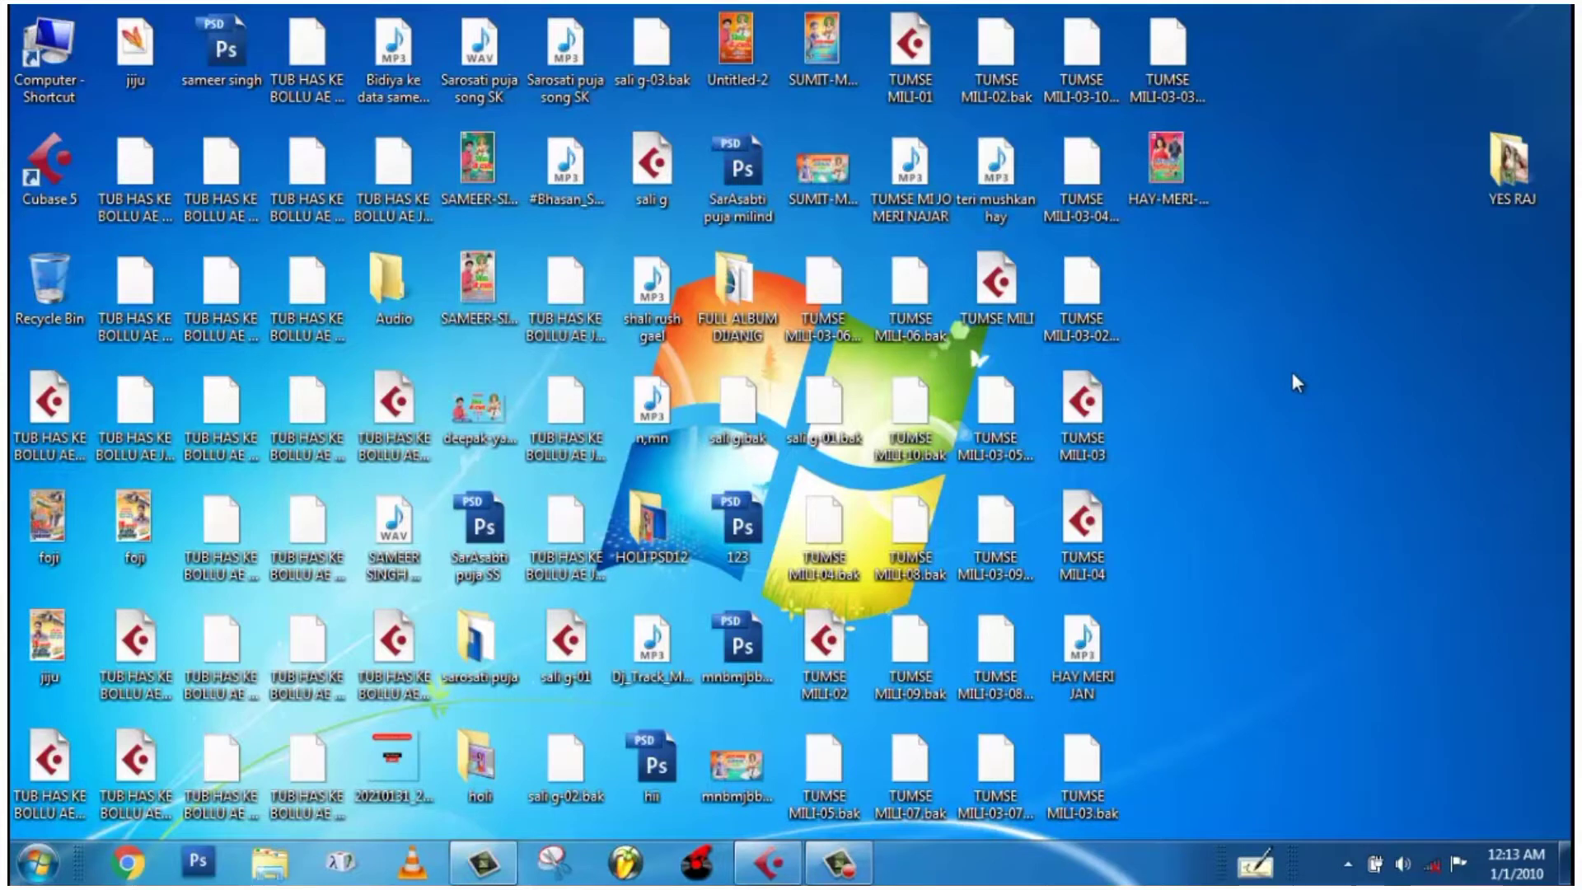
{"action": "right_click", "coordinate": [1292, 373]}
{"action": "left_click", "coordinate": [1351, 445]}
{"action": "right_click", "coordinate": [1279, 306]}
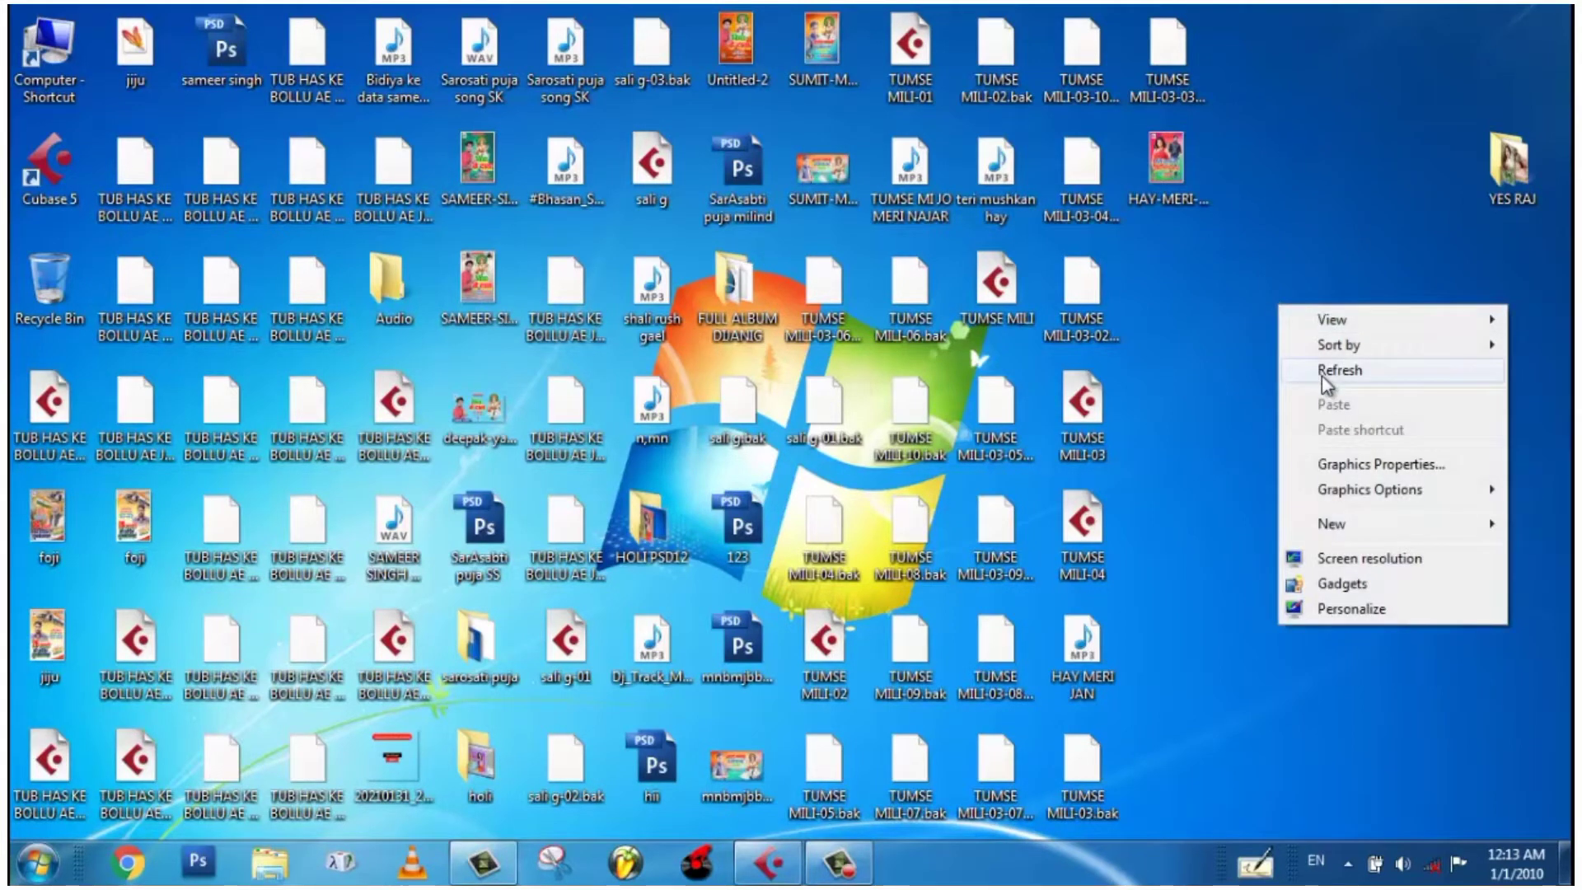
{"action": "left_click", "coordinate": [1323, 369]}
{"action": "right_click", "coordinate": [1261, 303]}
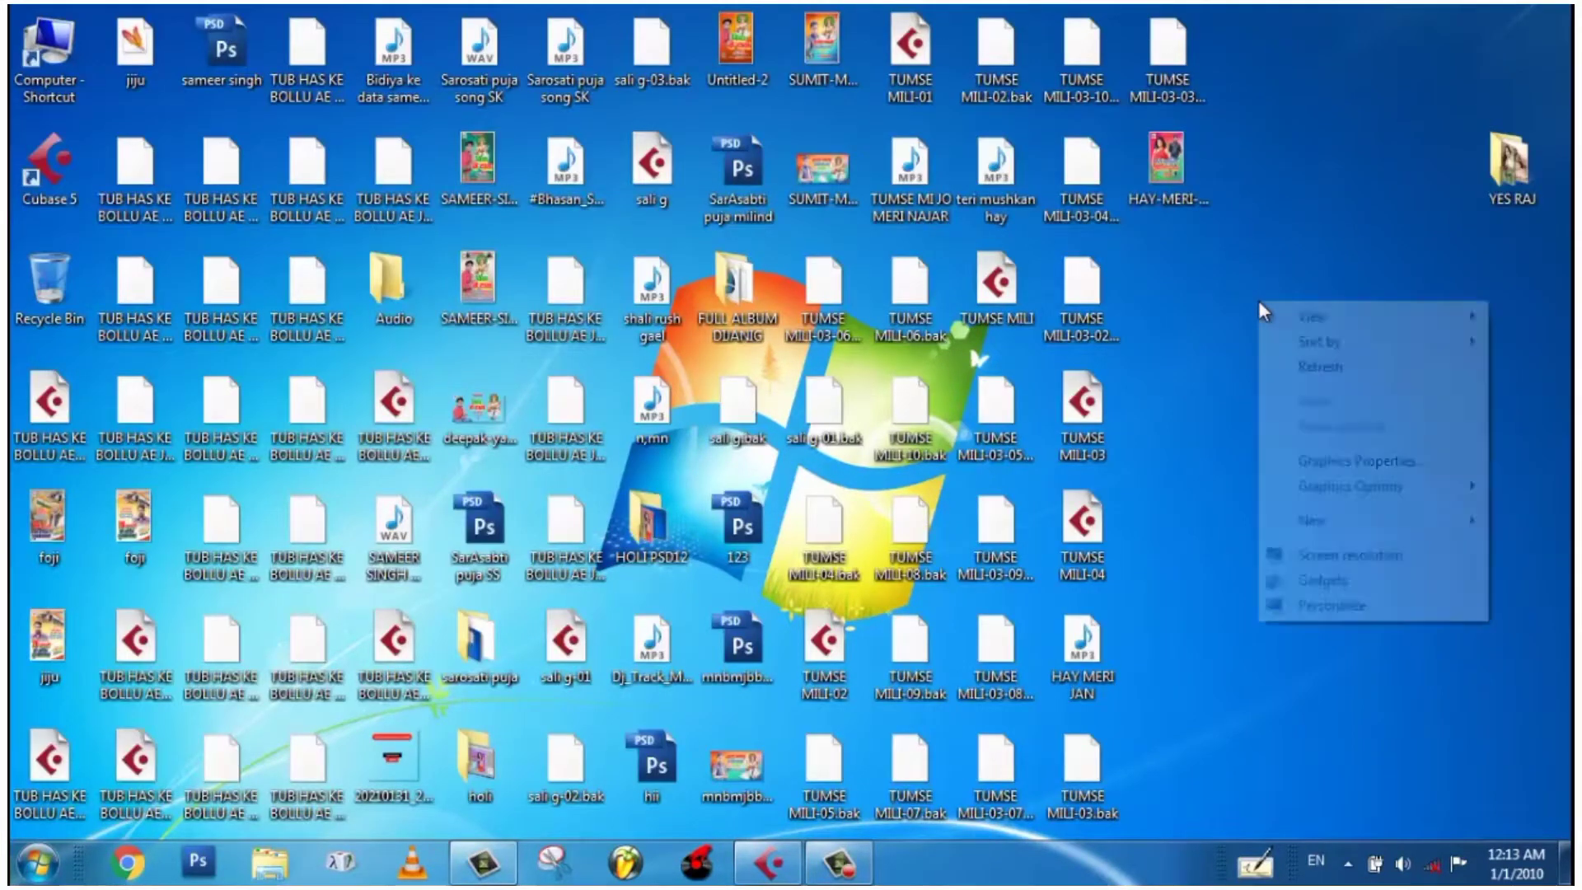
{"action": "left_click", "coordinate": [1308, 381]}
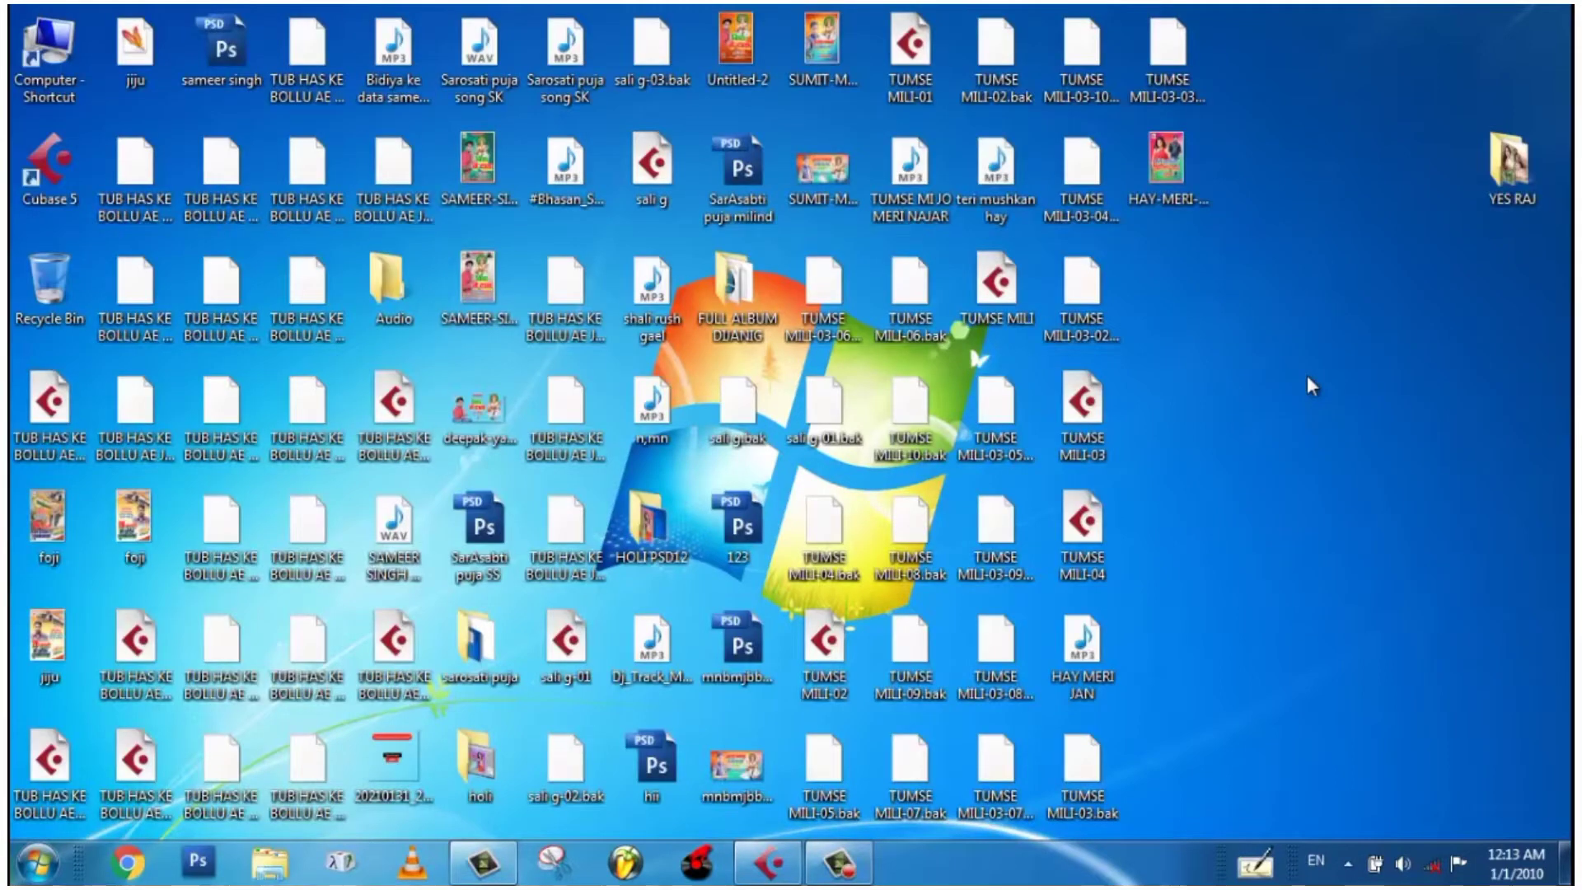
{"action": "right_click", "coordinate": [1307, 374]}
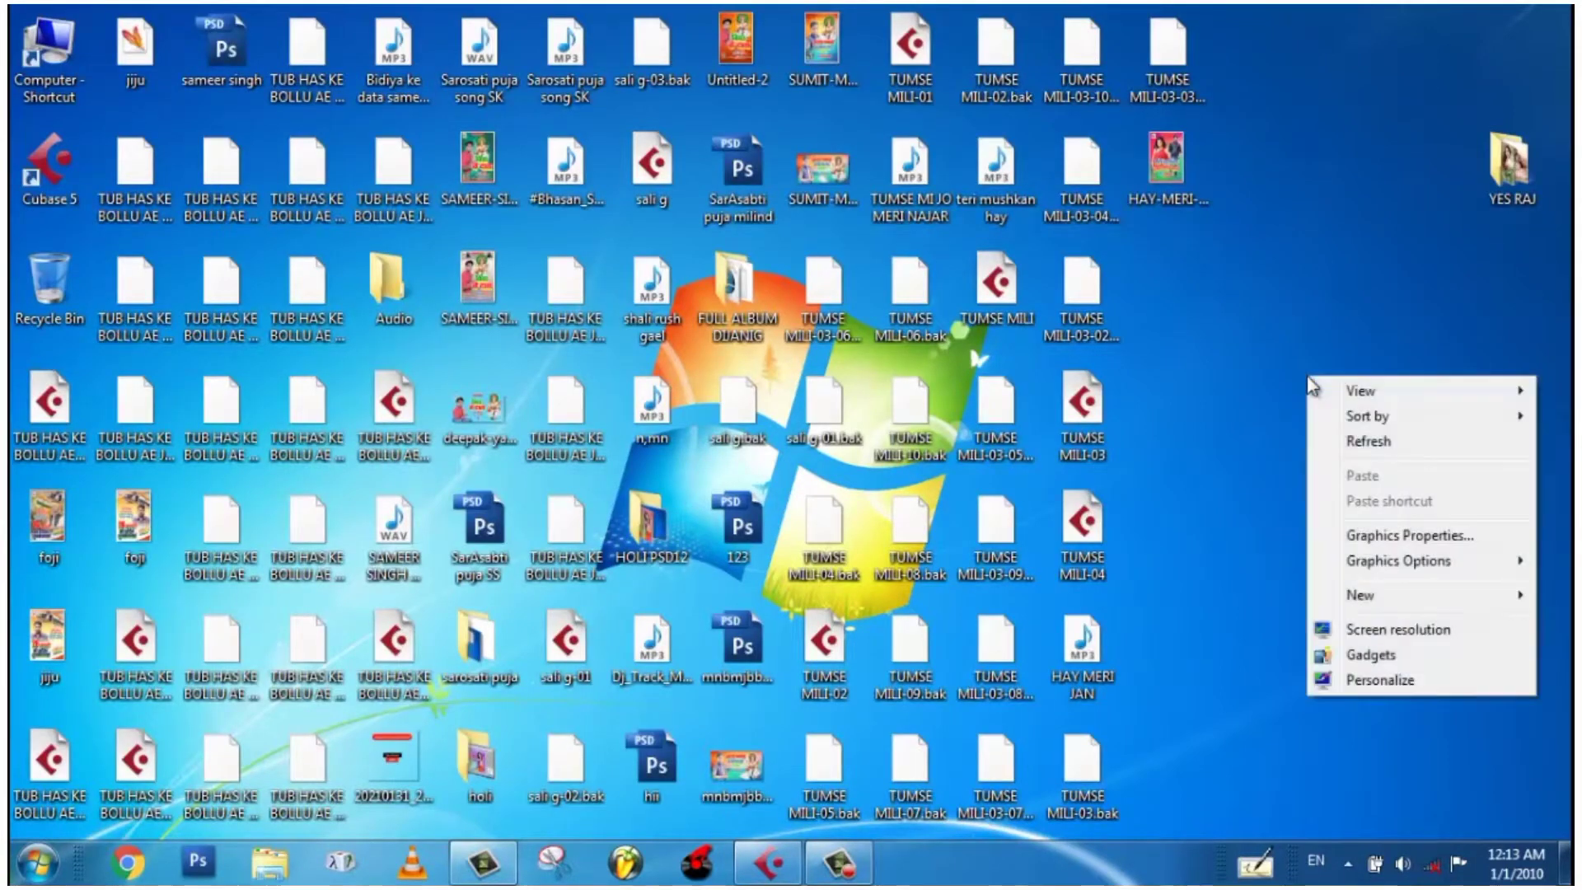
{"action": "left_click", "coordinate": [1354, 448]}
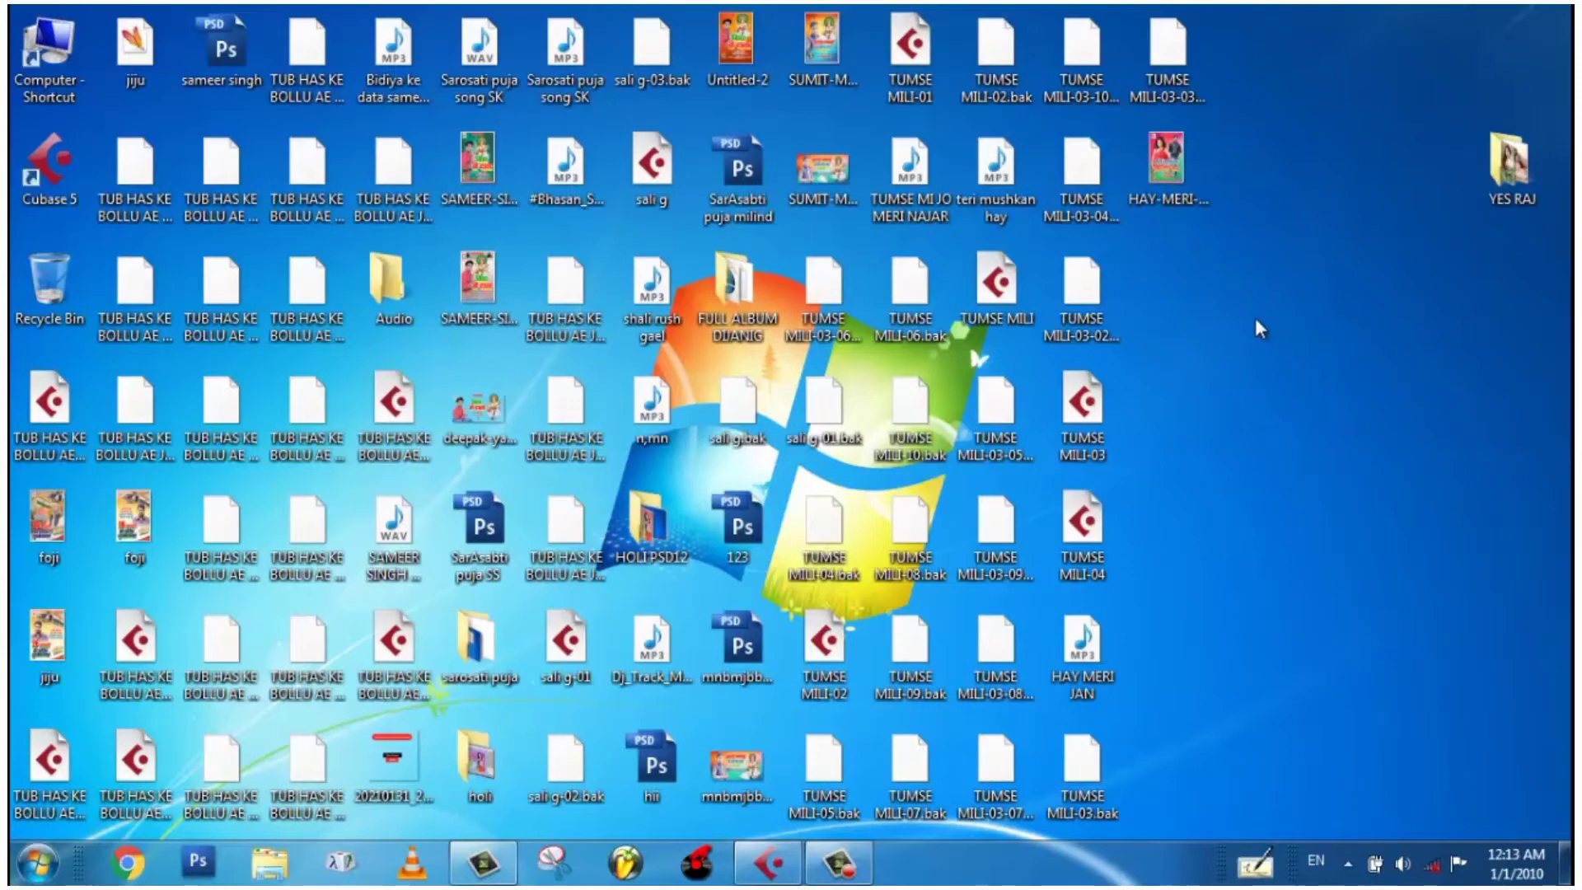
{"action": "right_click", "coordinate": [1255, 318]}
{"action": "left_click", "coordinate": [1305, 379]}
{"action": "right_click", "coordinate": [1305, 380]}
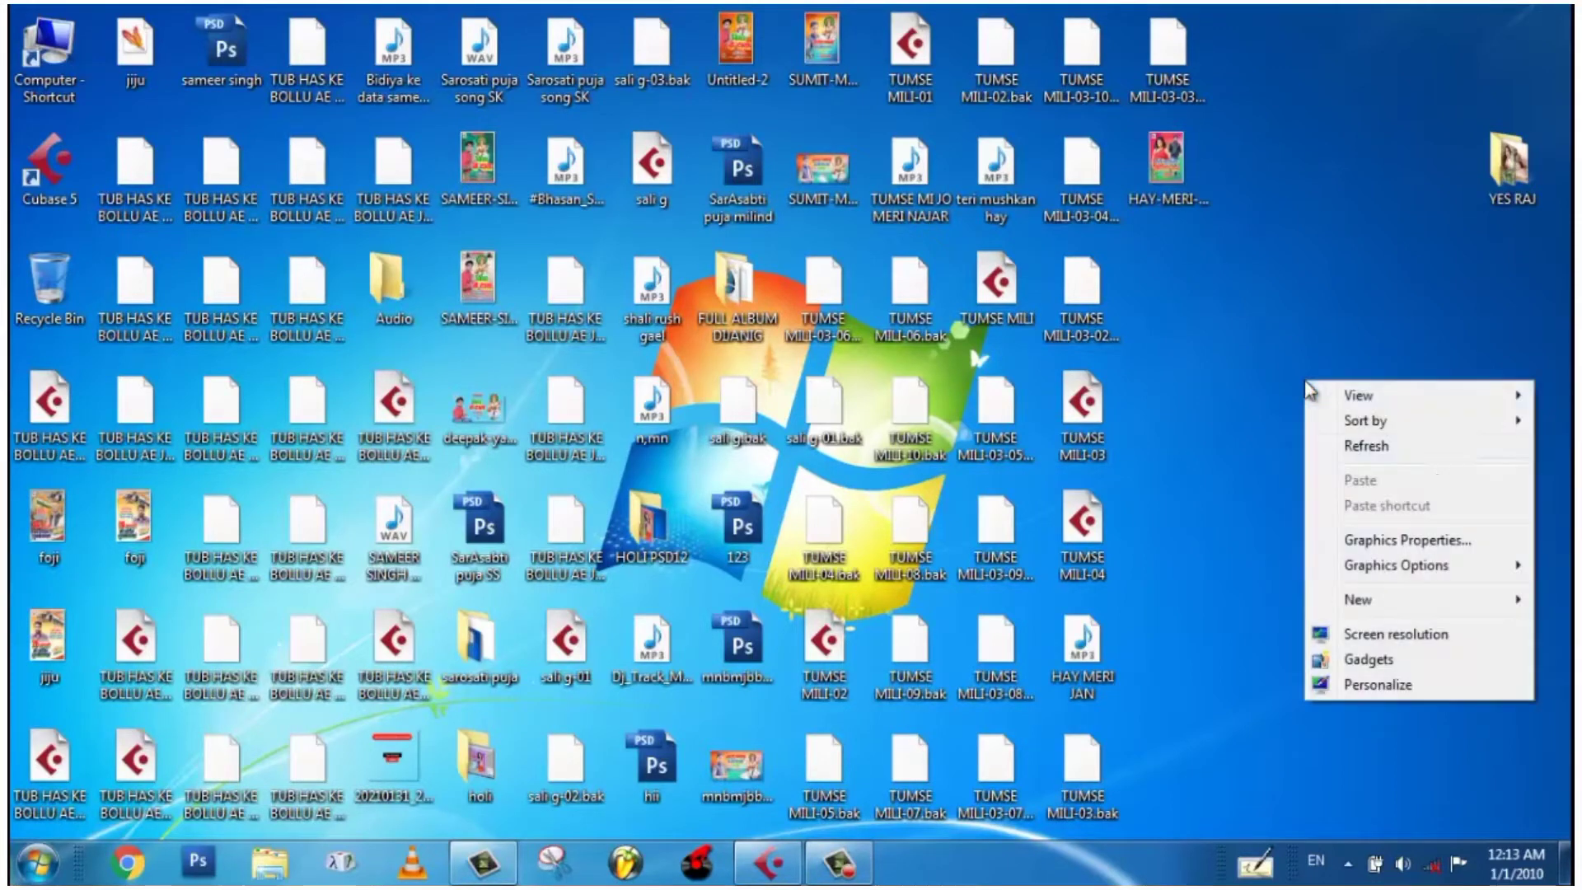
{"action": "left_click", "coordinate": [1375, 455]}
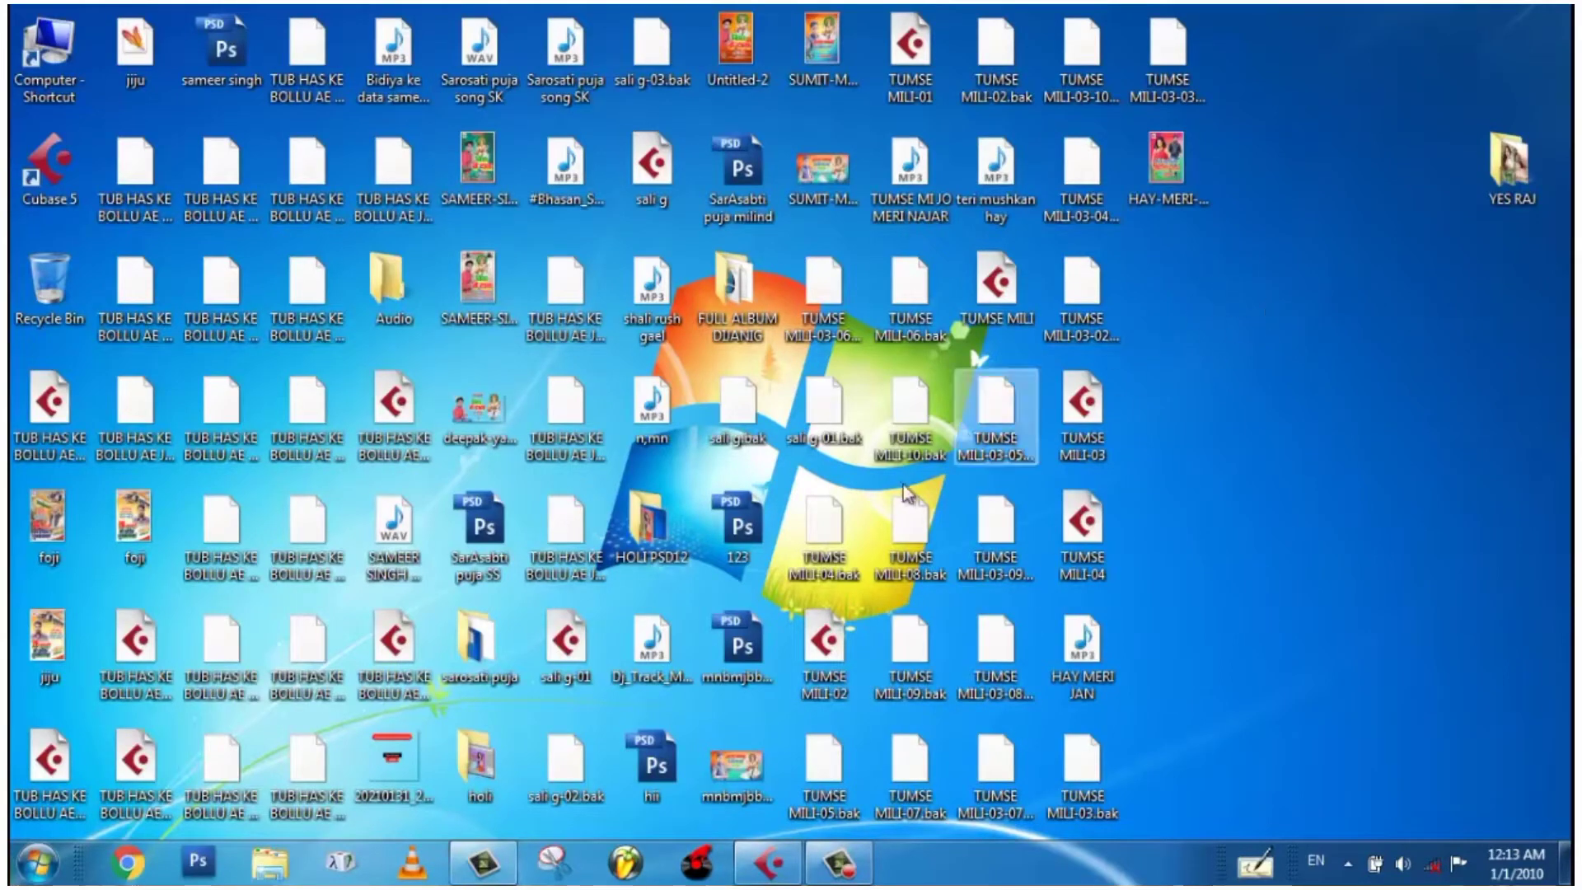
Switch to the TUMSE MILI-03 project in Cubase 5 and listen to the song's opening, starting playback from bars 4 and 8.
{"action": "left_click", "coordinate": [766, 865]}
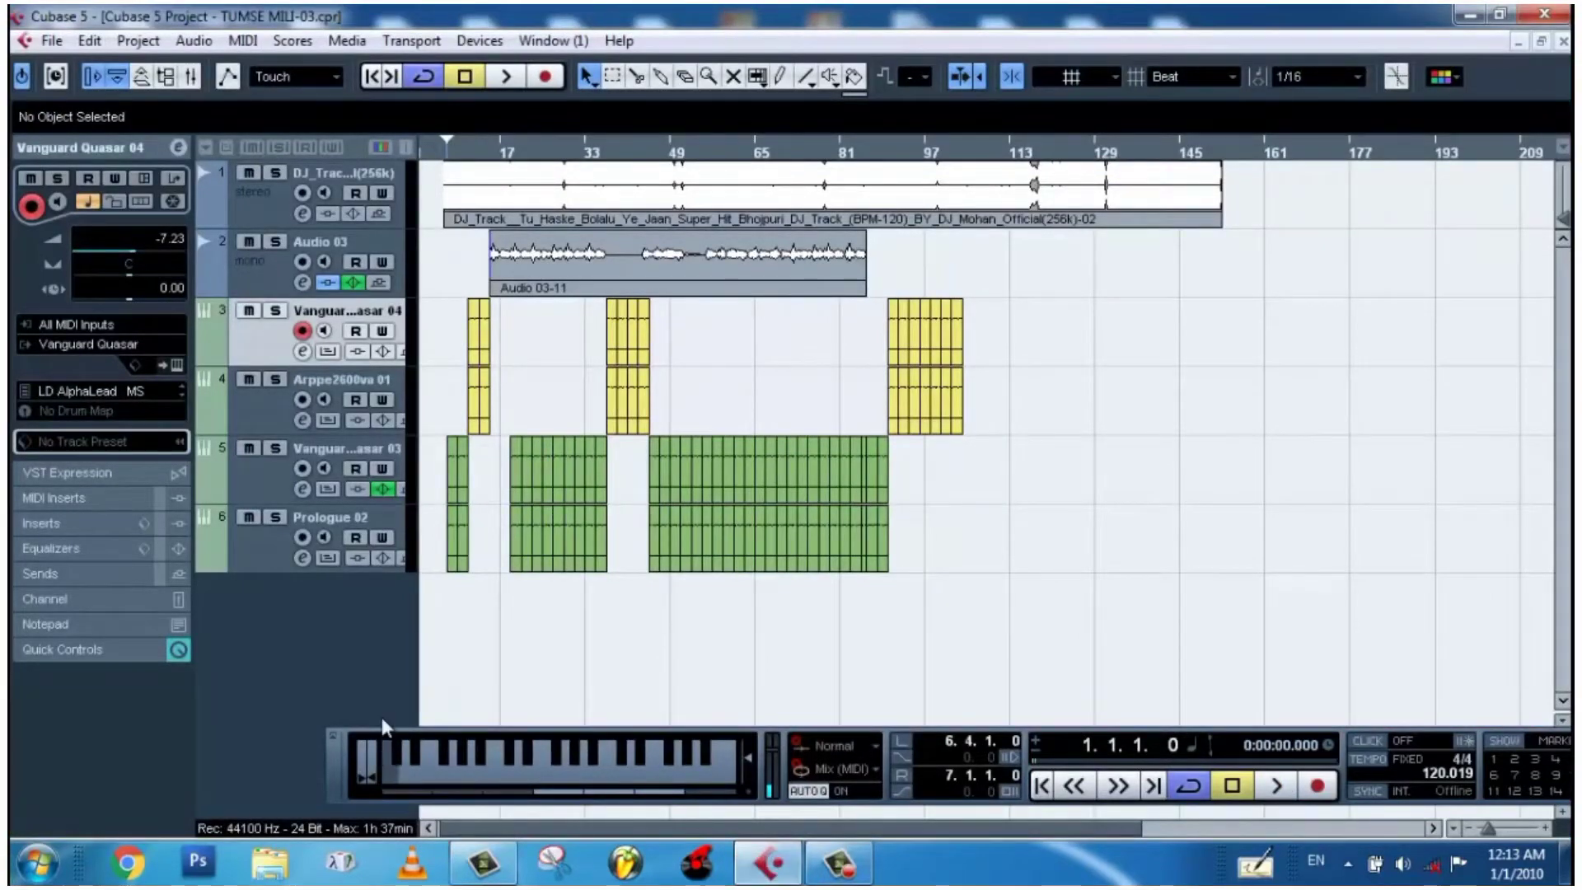
{"action": "left_click", "coordinate": [432, 152]}
{"action": "left_click_drag", "start_coordinate": [432, 169], "coordinate": [439, 215]}
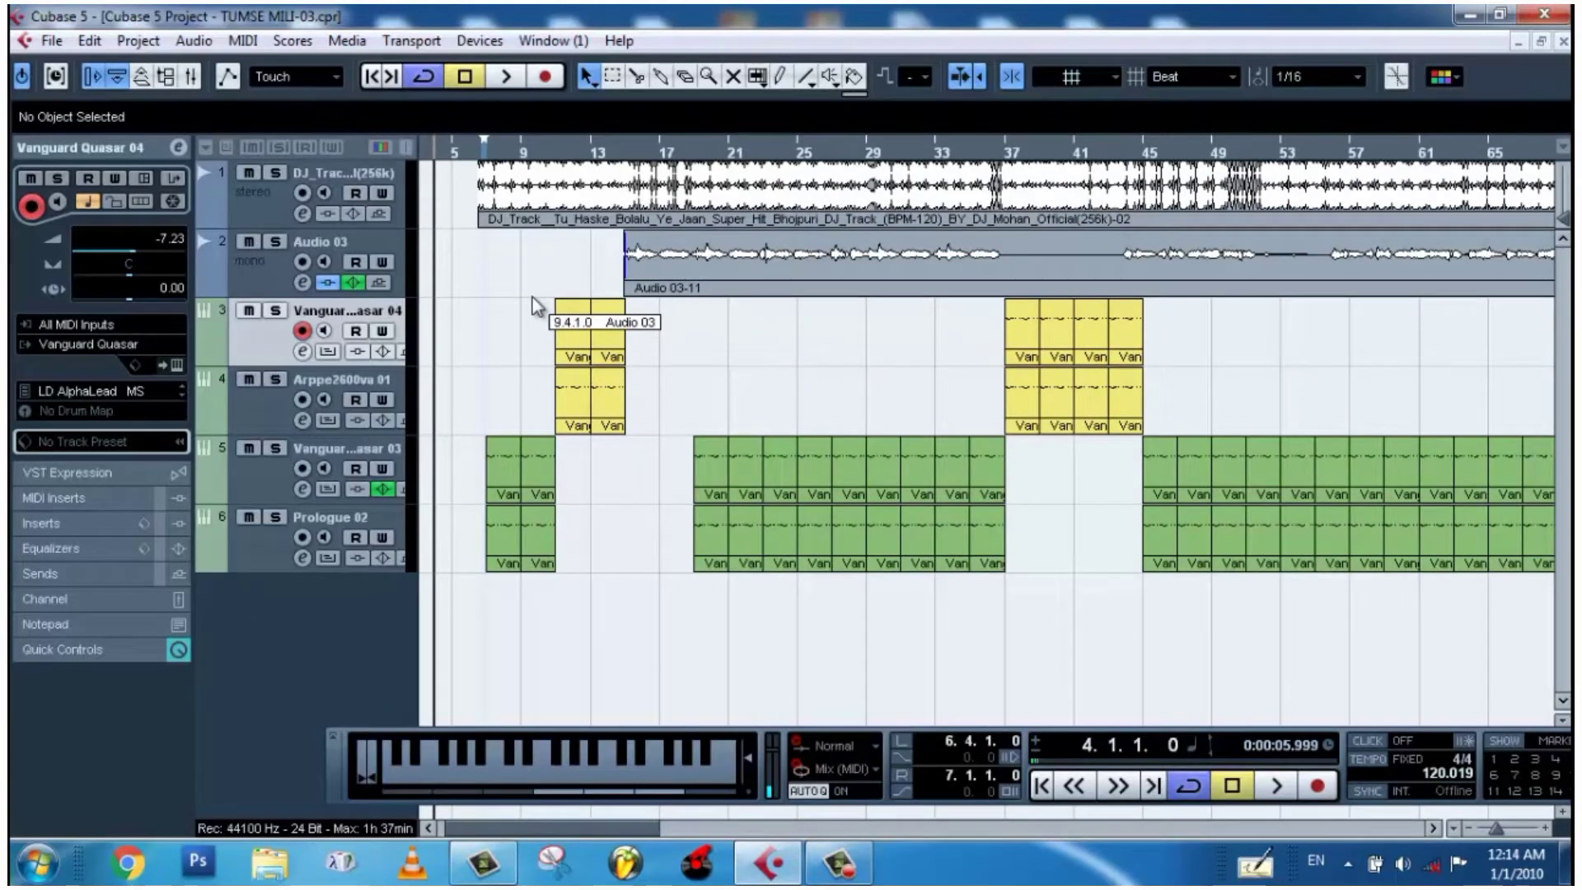
{"action": "key", "text": "space"}
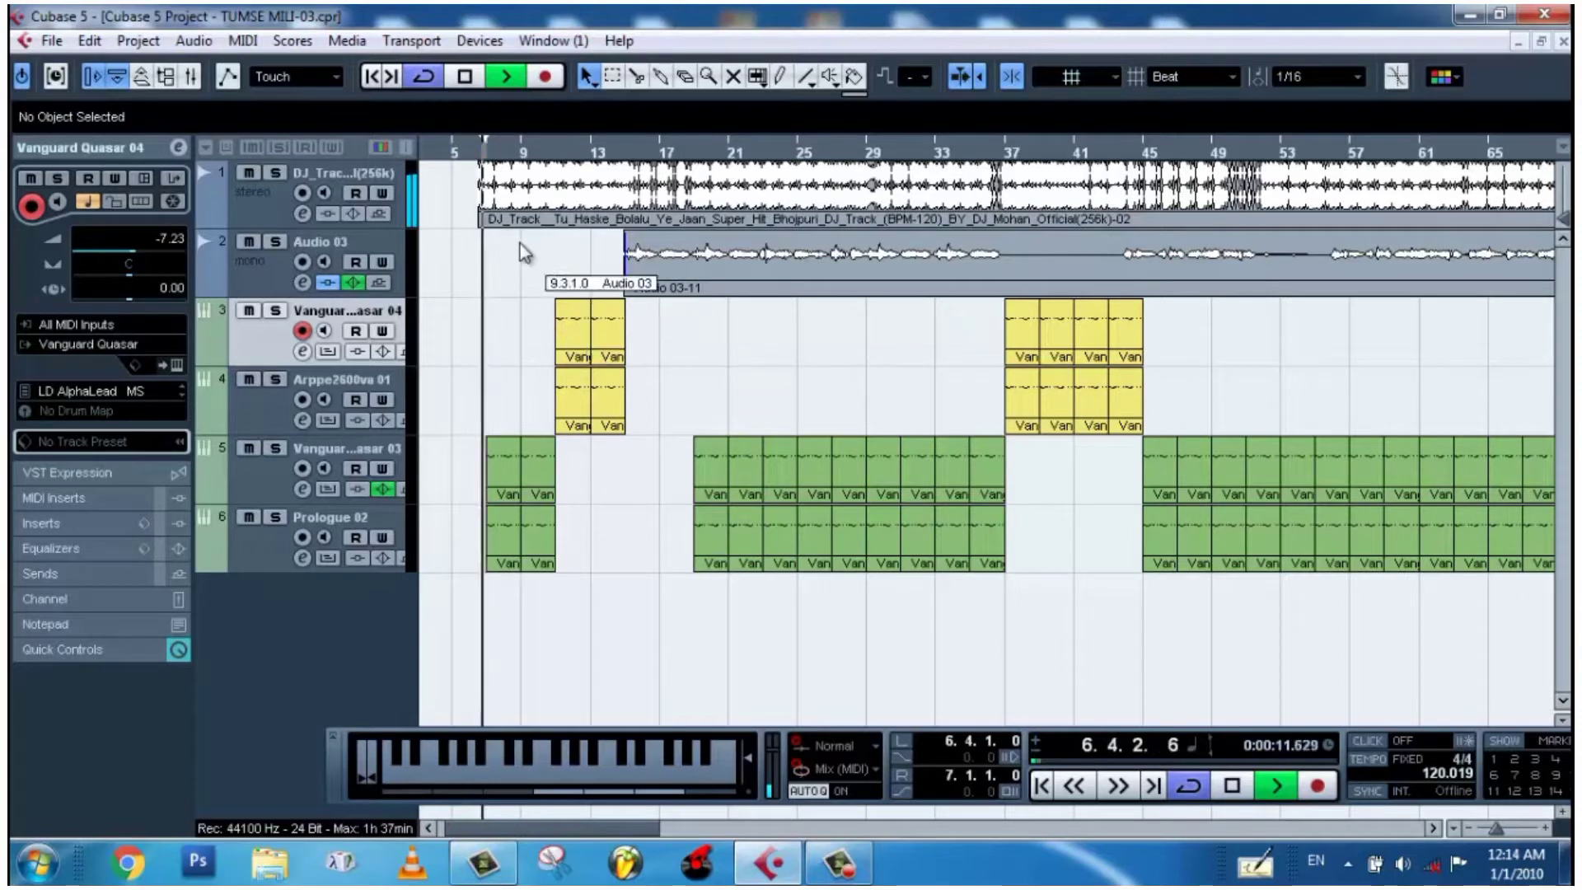
{"action": "key", "text": "space"}
{"action": "left_click", "coordinate": [519, 150]}
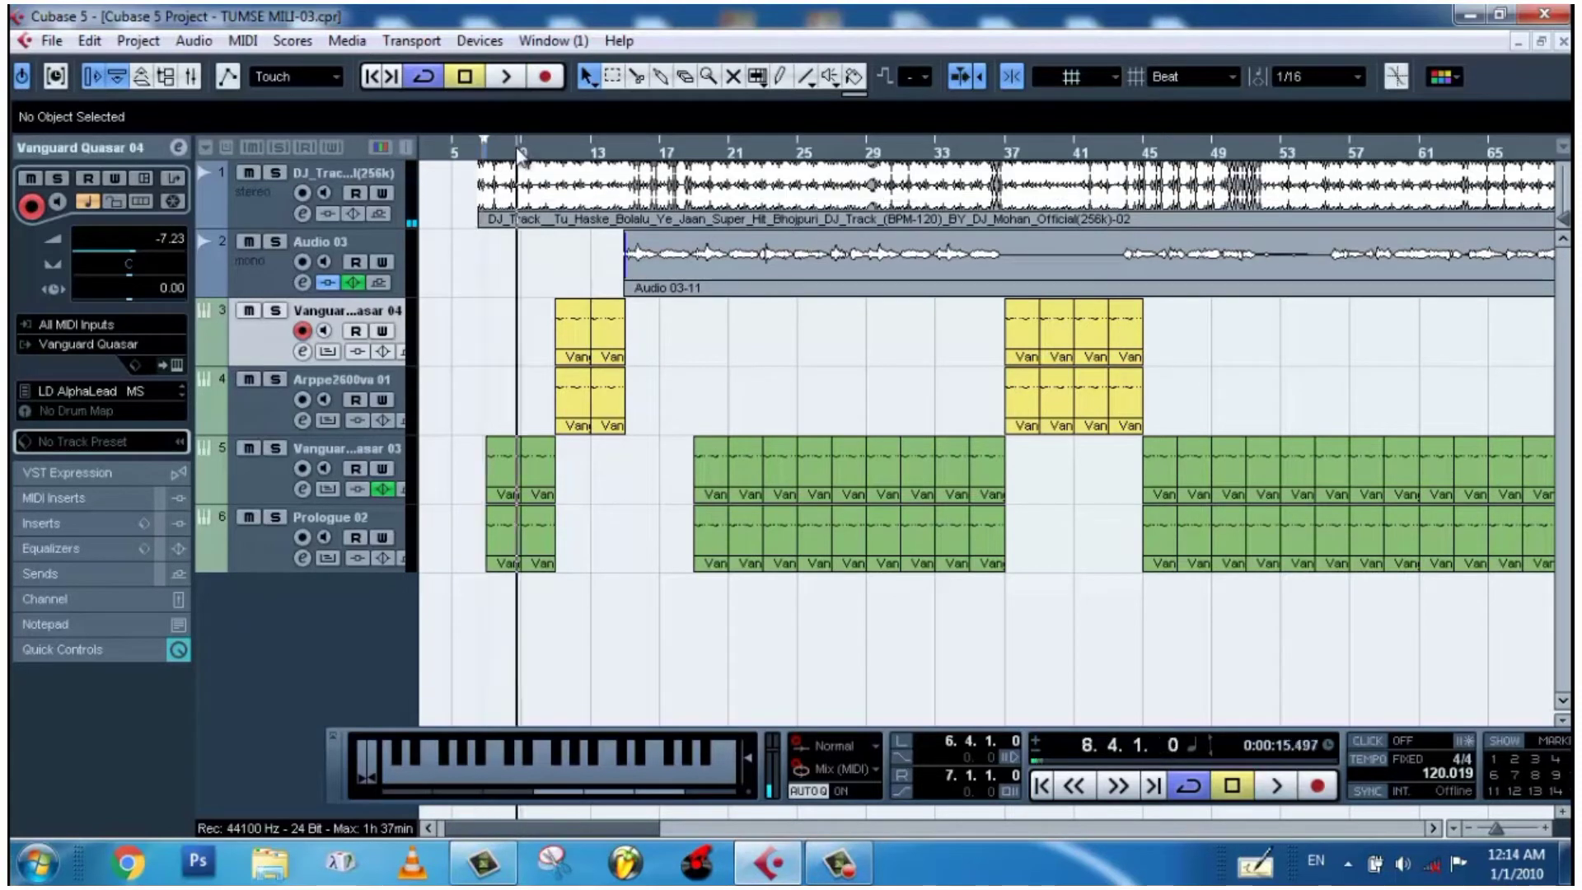
{"action": "key", "text": "space"}
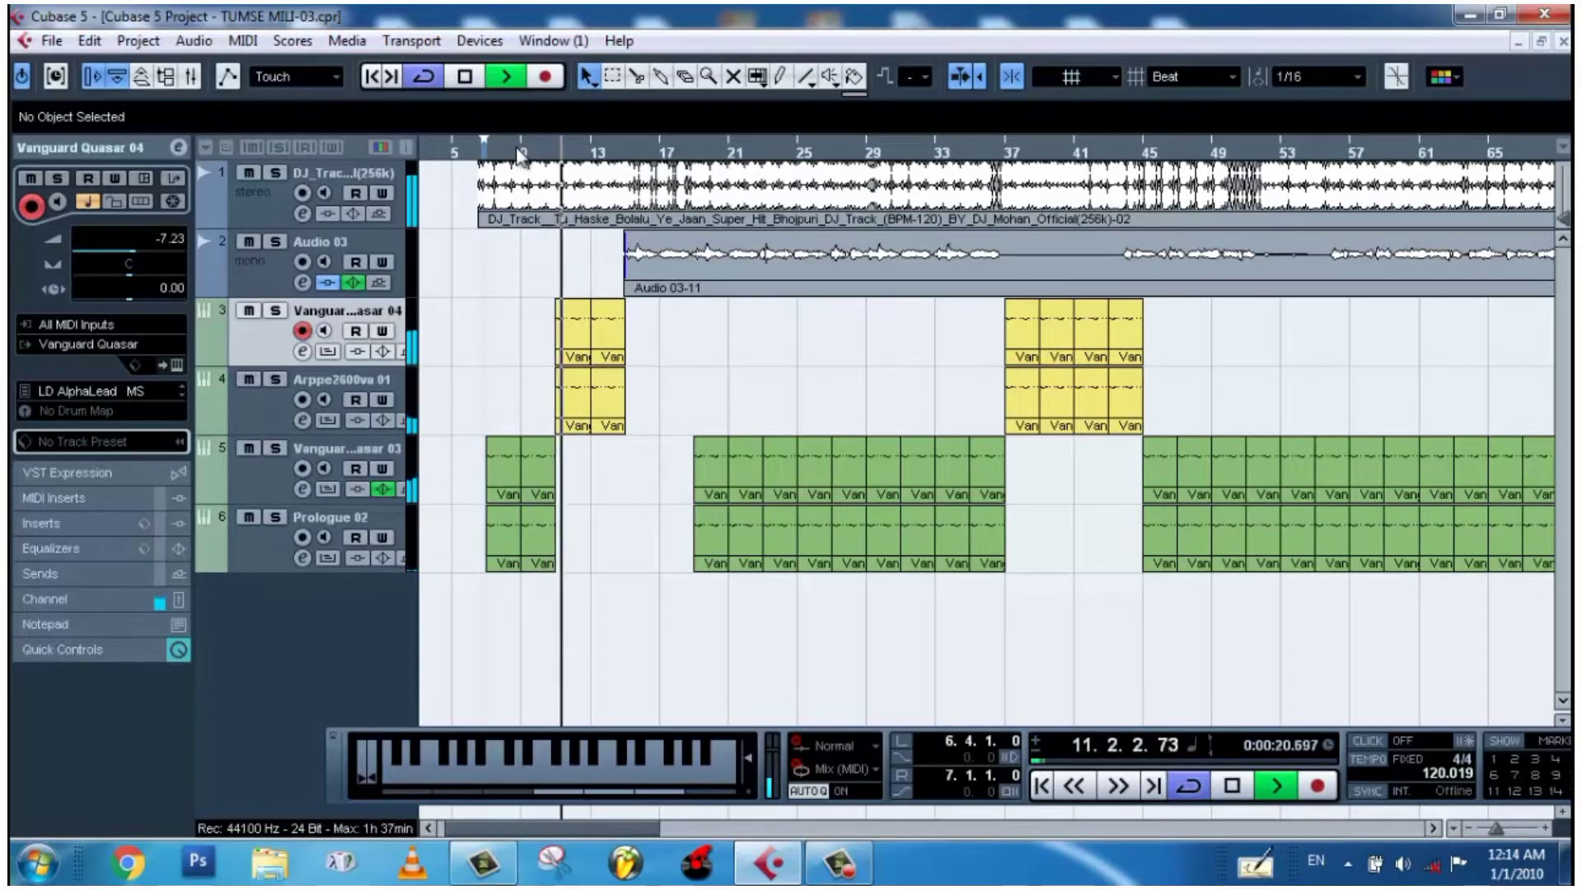
{"action": "key", "text": "space"}
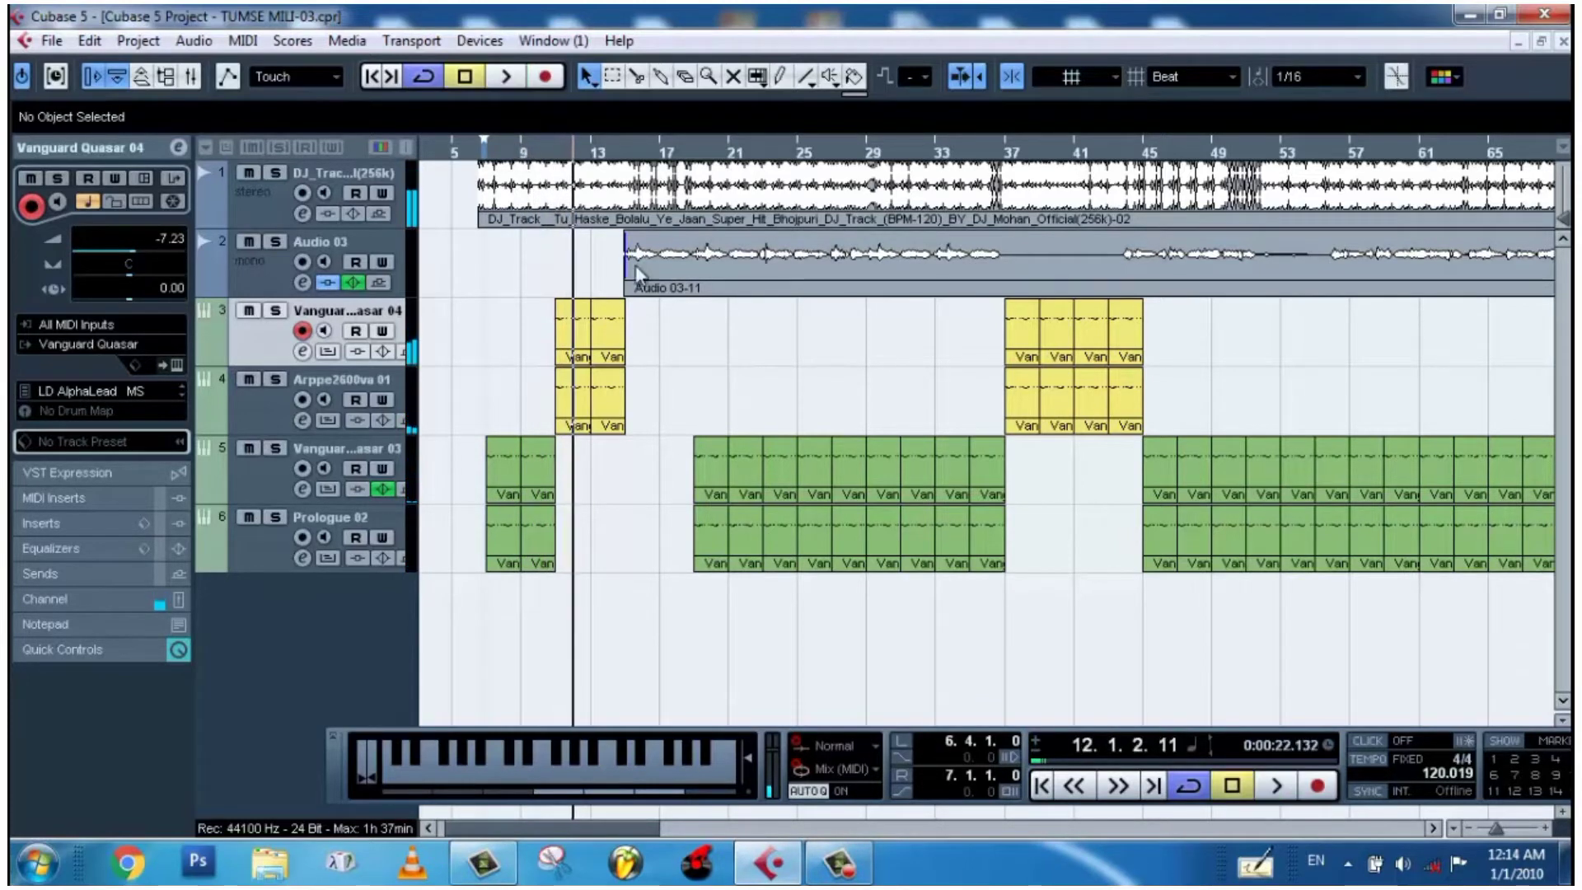
{"action": "left_click_drag", "start_coordinate": [639, 275], "coordinate": [739, 424]}
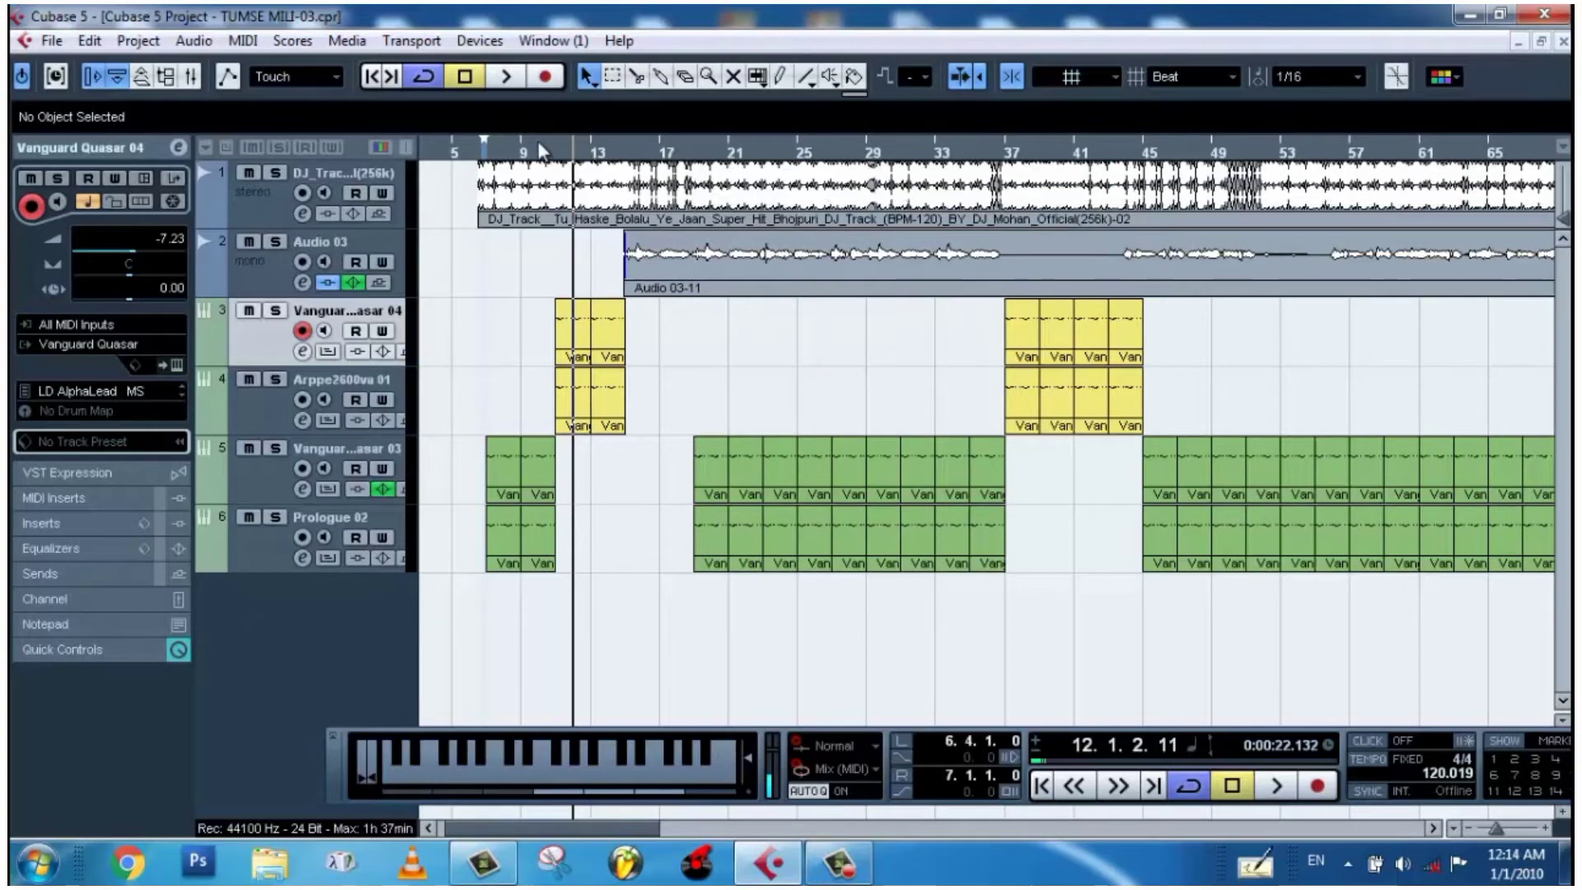
{"action": "left_click_drag", "start_coordinate": [543, 151], "coordinate": [536, 115]}
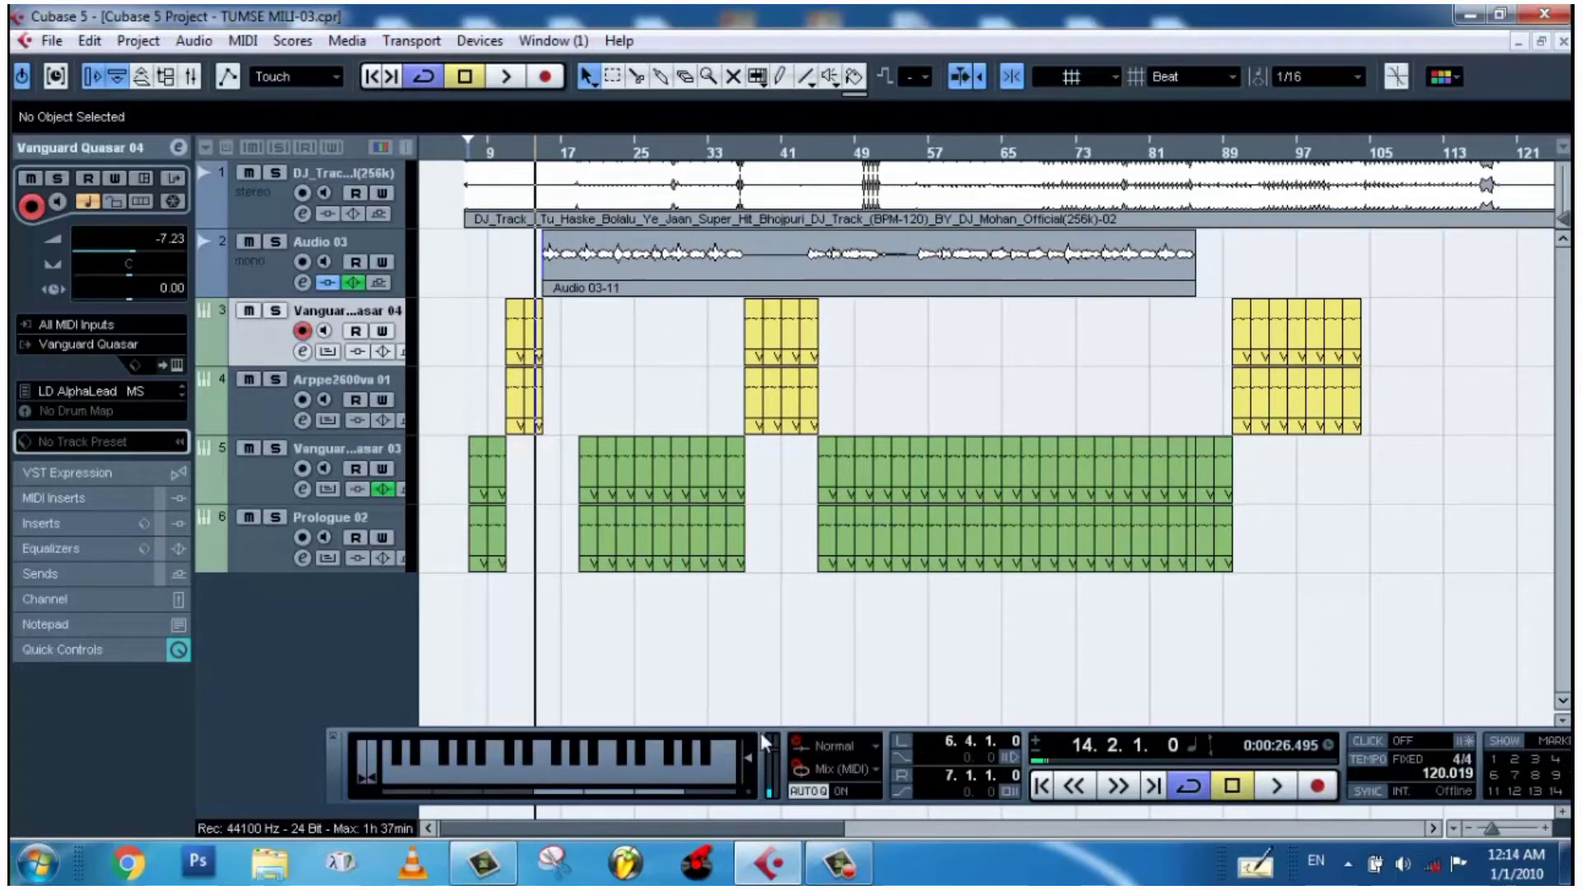
Reposition the Transport panel and open the Mixer over the project.
{"action": "left_click_drag", "start_coordinate": [764, 741], "coordinate": [563, 715]}
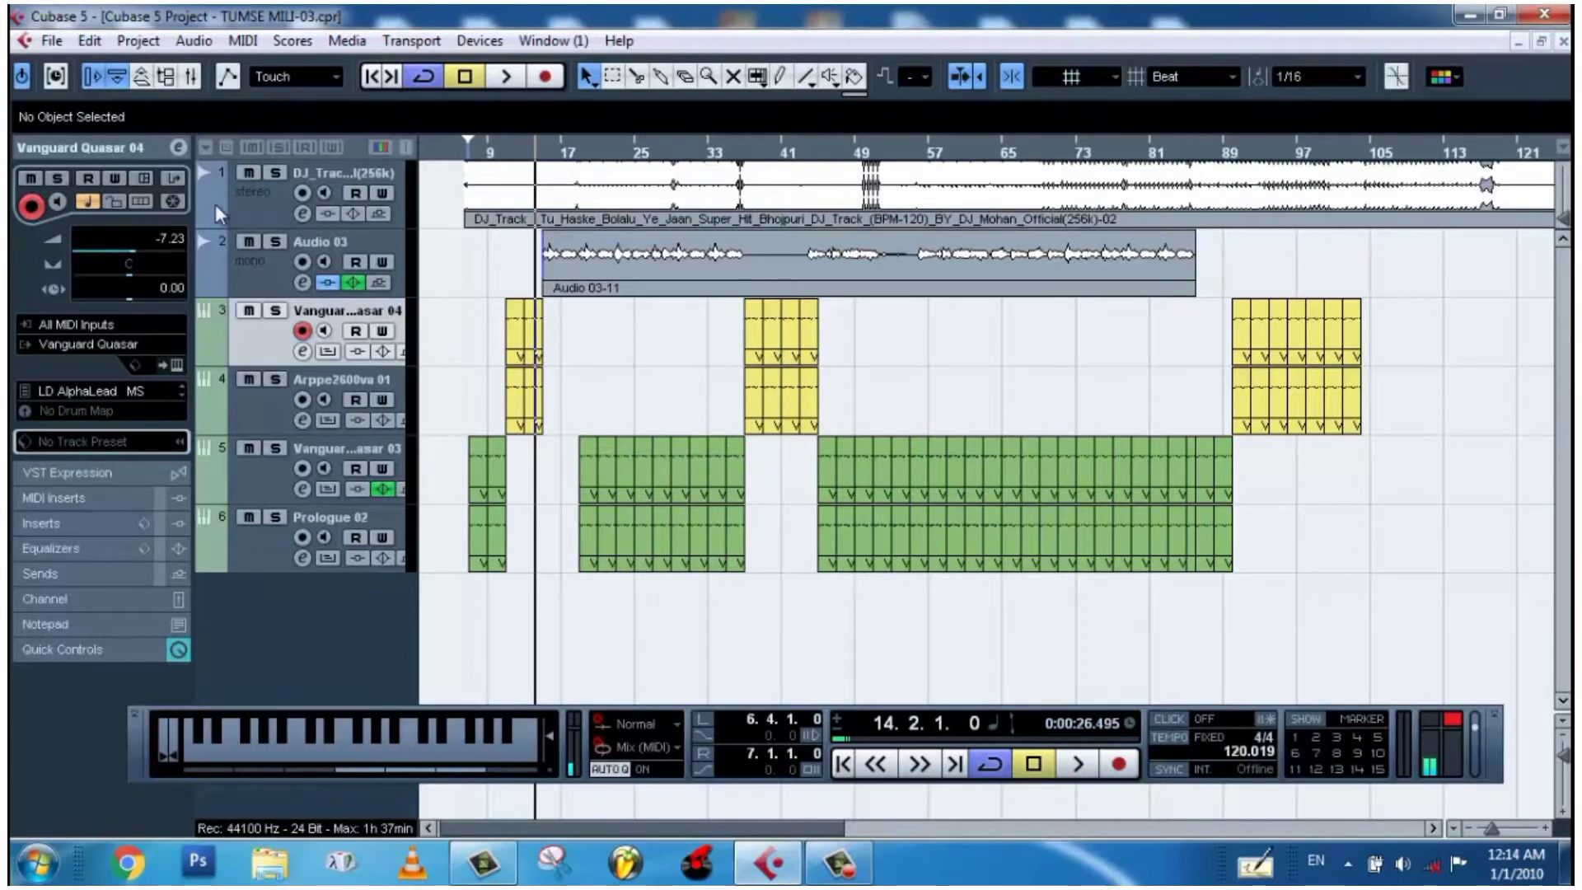
{"action": "left_click", "coordinate": [192, 78]}
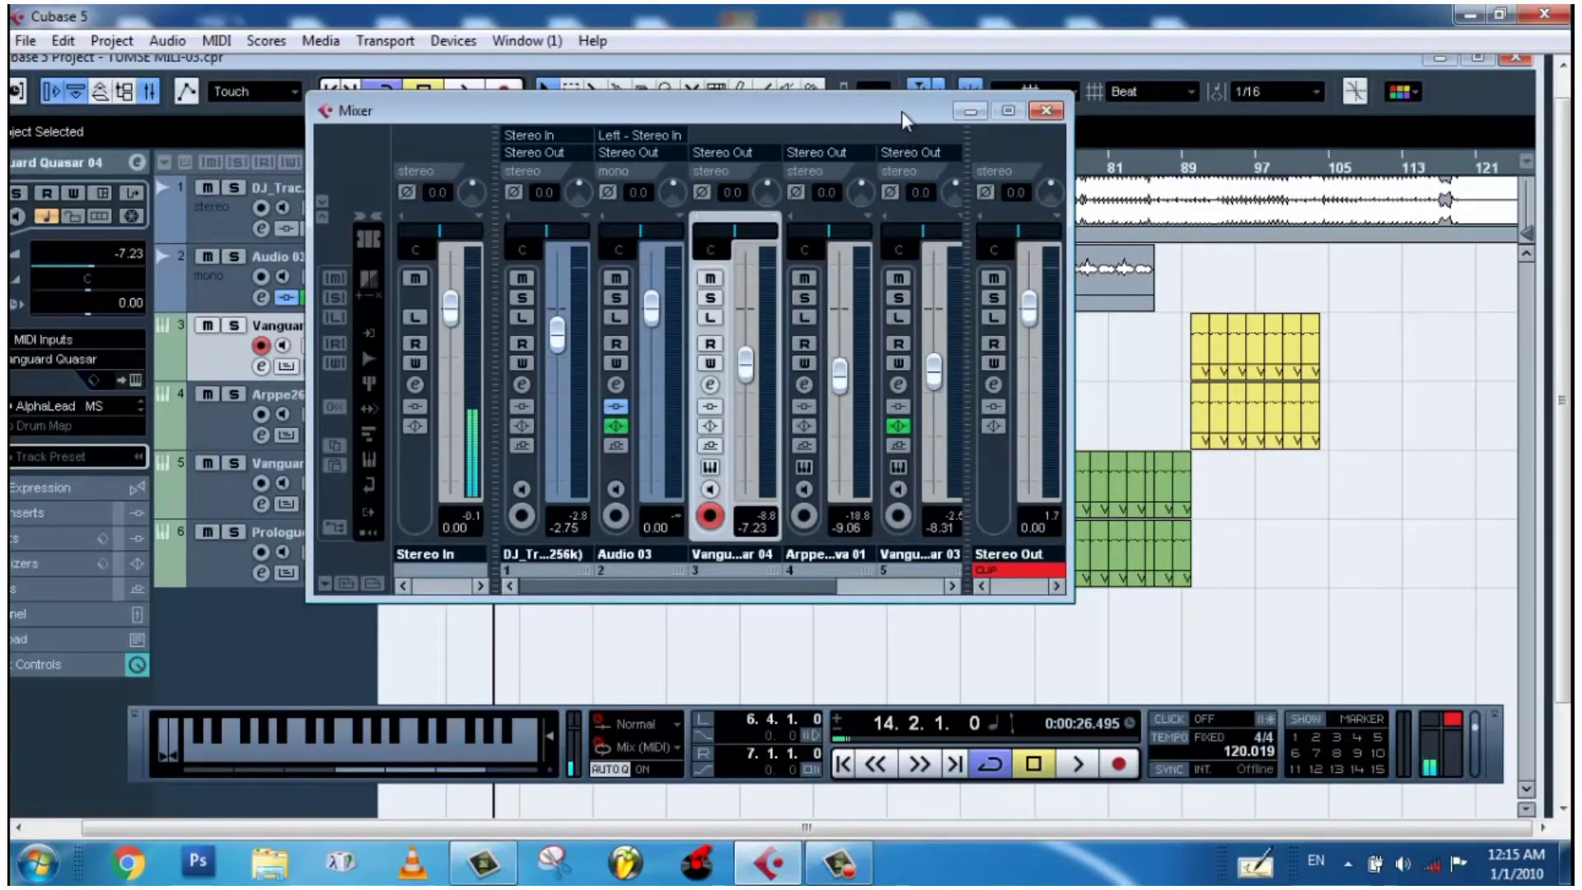
{"action": "left_click_drag", "start_coordinate": [901, 111], "coordinate": [937, 176]}
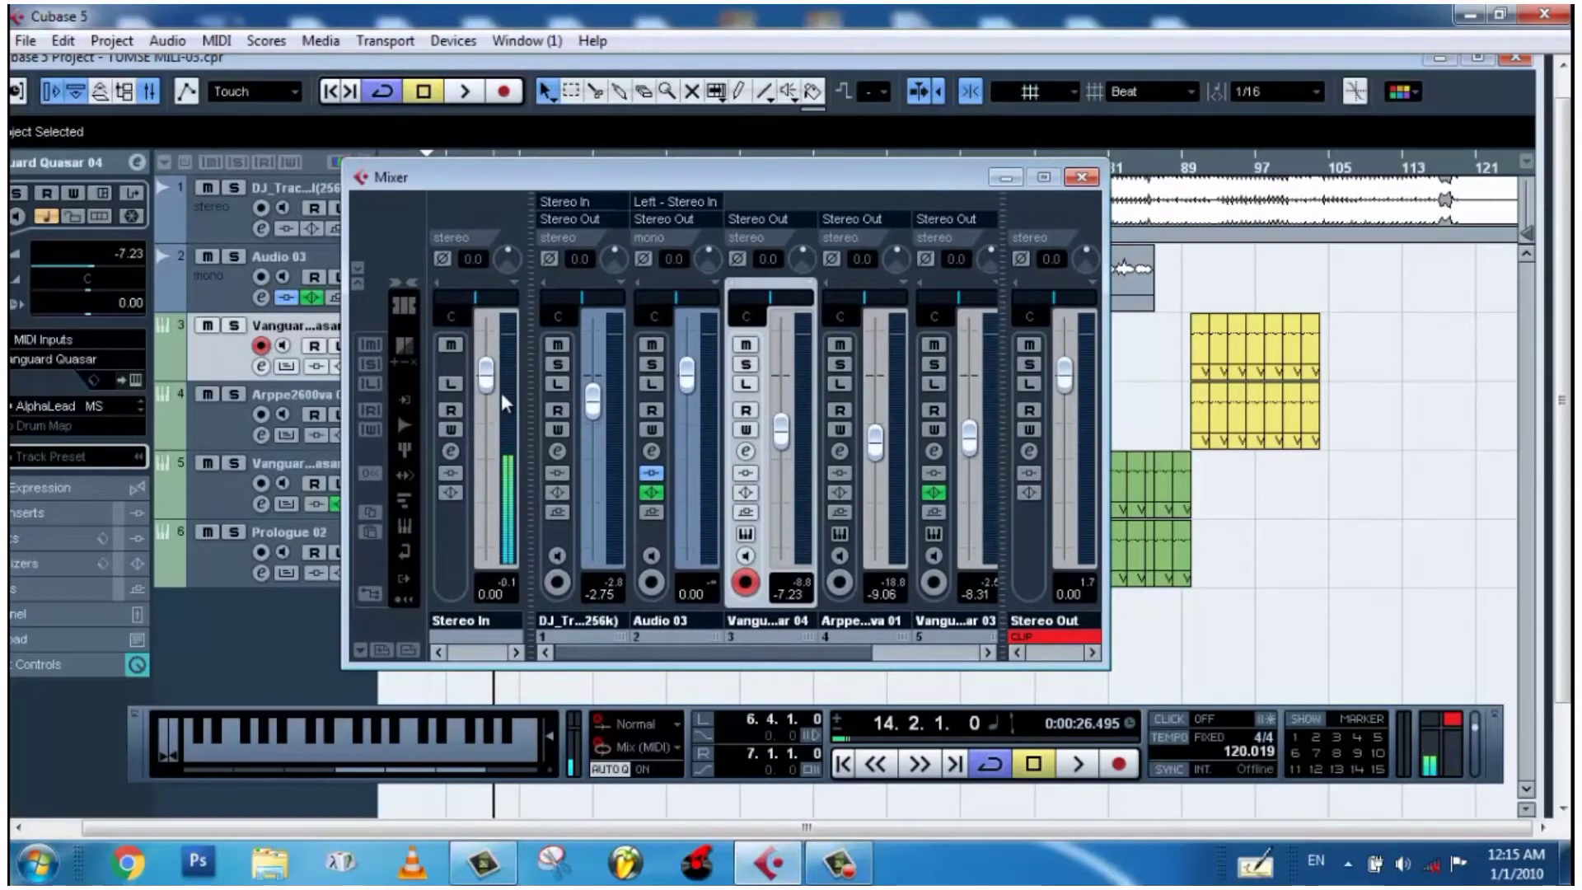
Lower the Stereo In fader to -6.64 and the Stereo Out fader to -7.32.
{"action": "left_click_drag", "start_coordinate": [488, 374], "coordinate": [487, 473]}
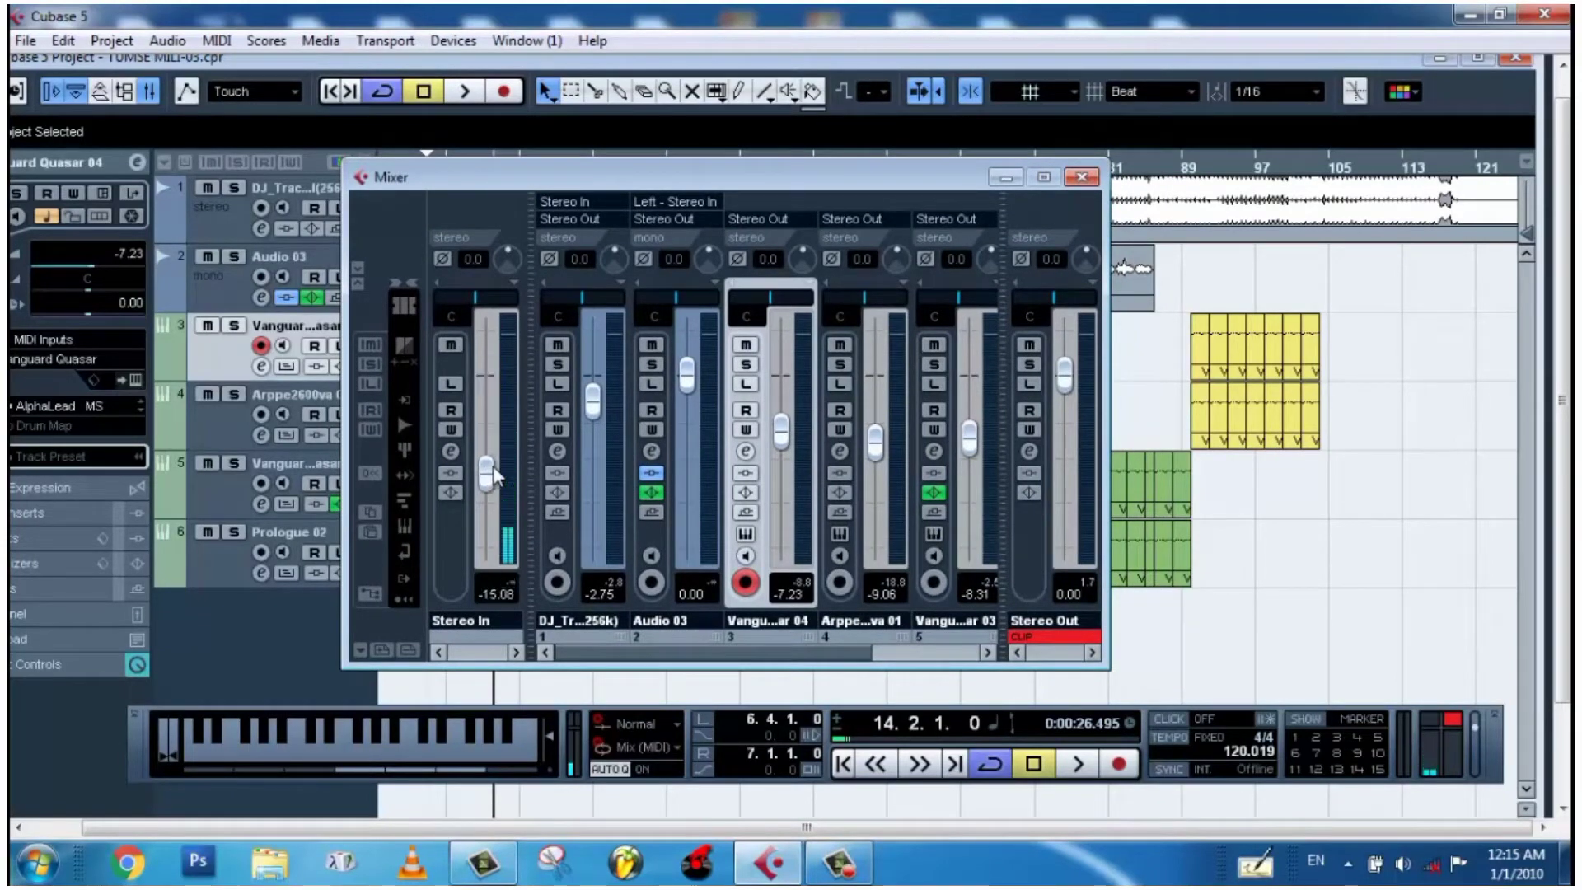
{"action": "left_click_drag", "start_coordinate": [1077, 361], "coordinate": [1073, 478]}
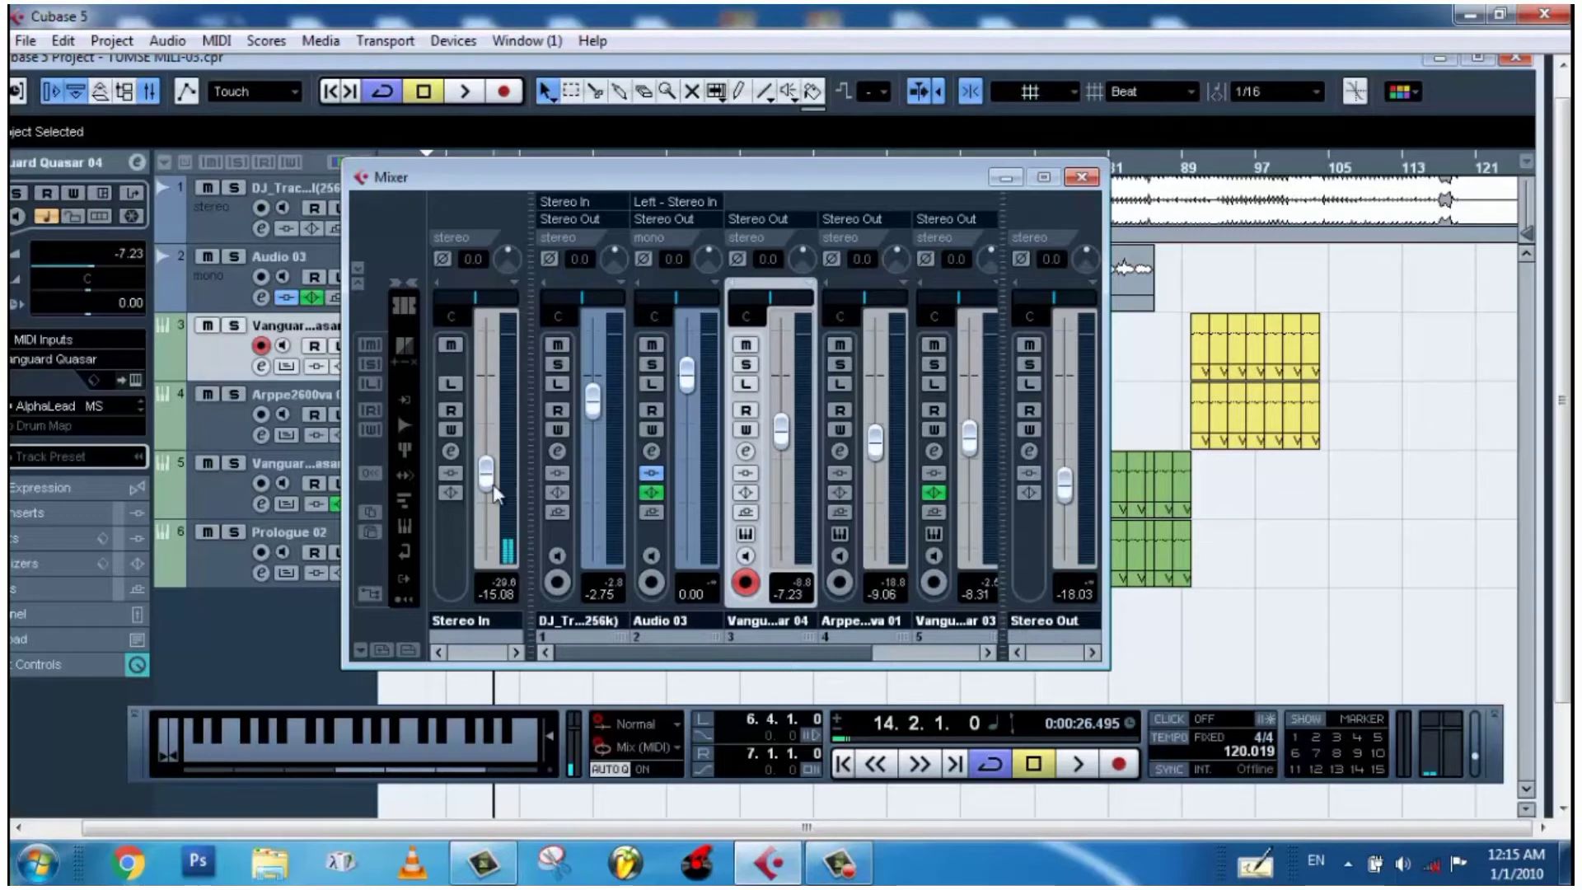
{"action": "left_click_drag", "start_coordinate": [495, 492], "coordinate": [492, 445]}
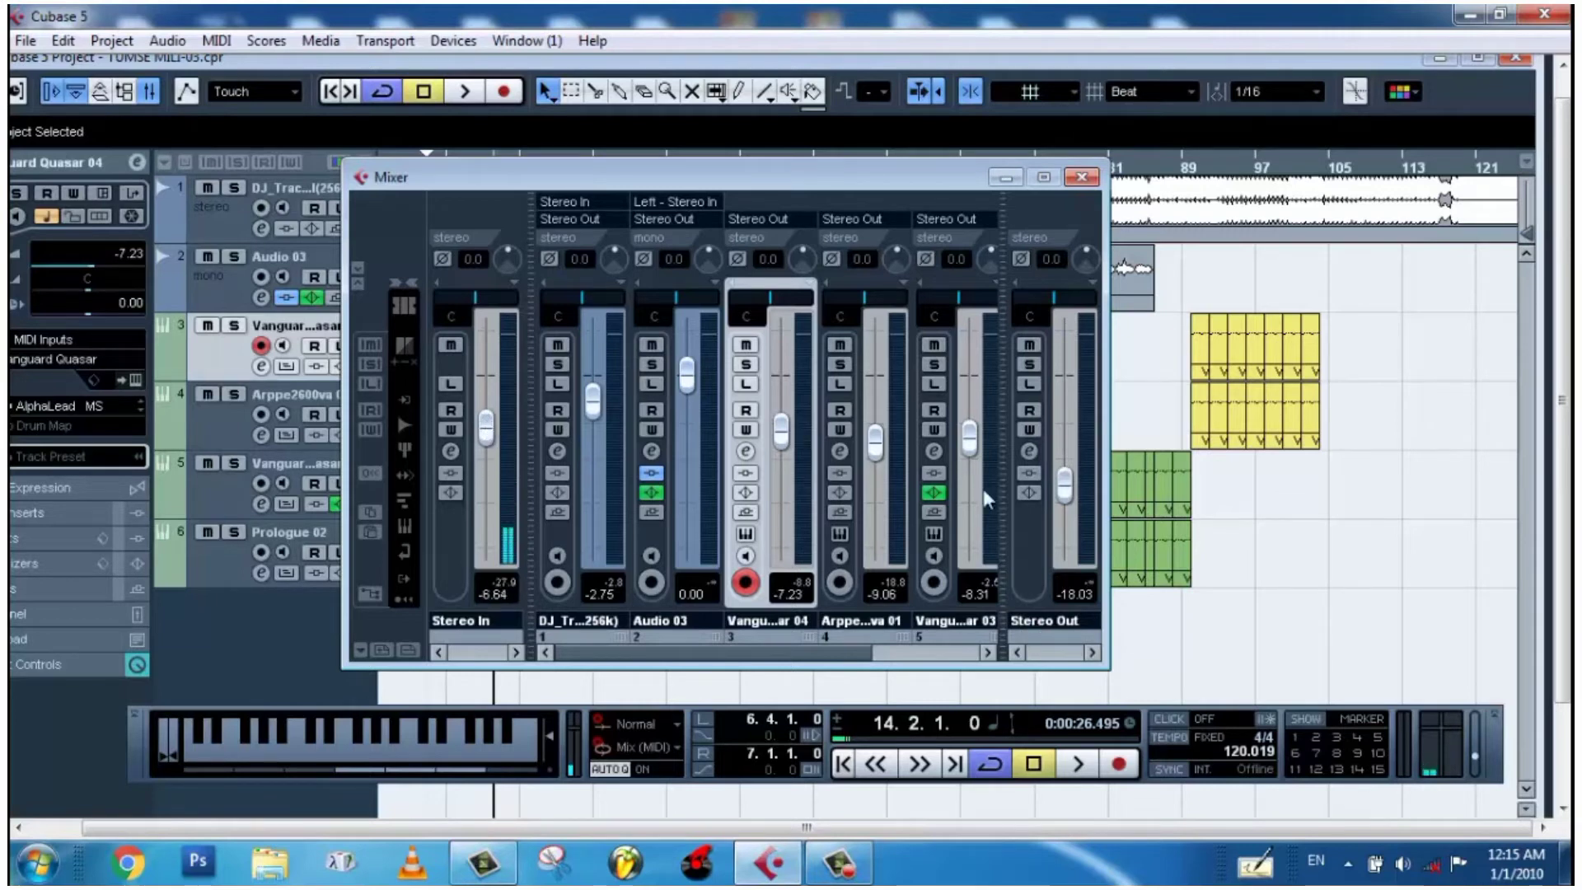
{"action": "left_click_drag", "start_coordinate": [1064, 486], "coordinate": [1069, 439]}
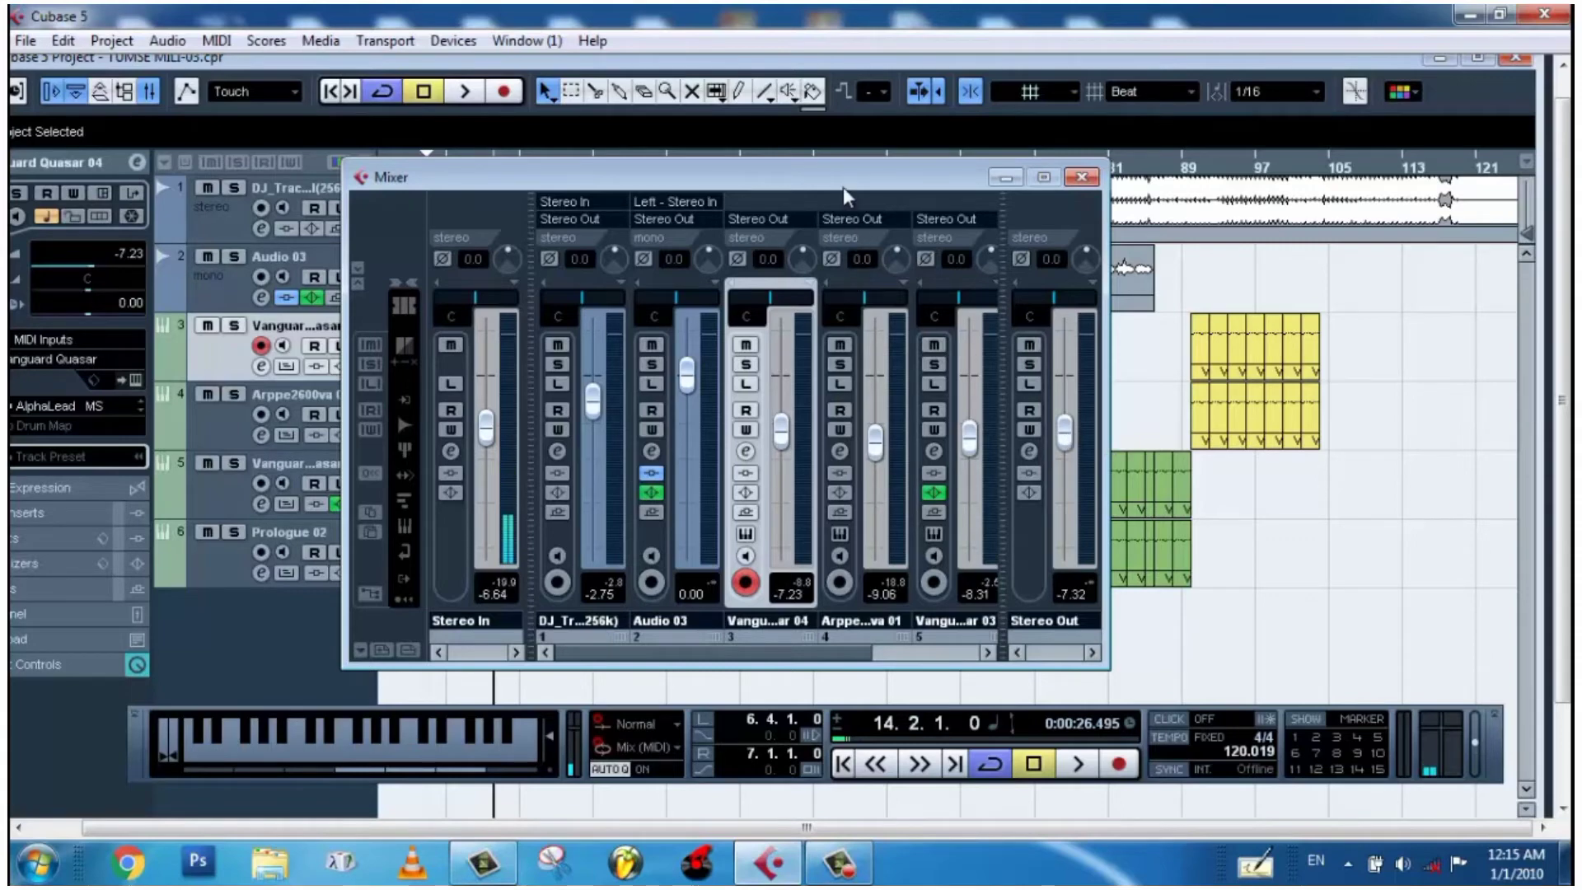
Play a short passage from bar 14 with the Mixer moved aside to check the channel levels.
{"action": "left_click_drag", "start_coordinate": [843, 186], "coordinate": [1203, 284]}
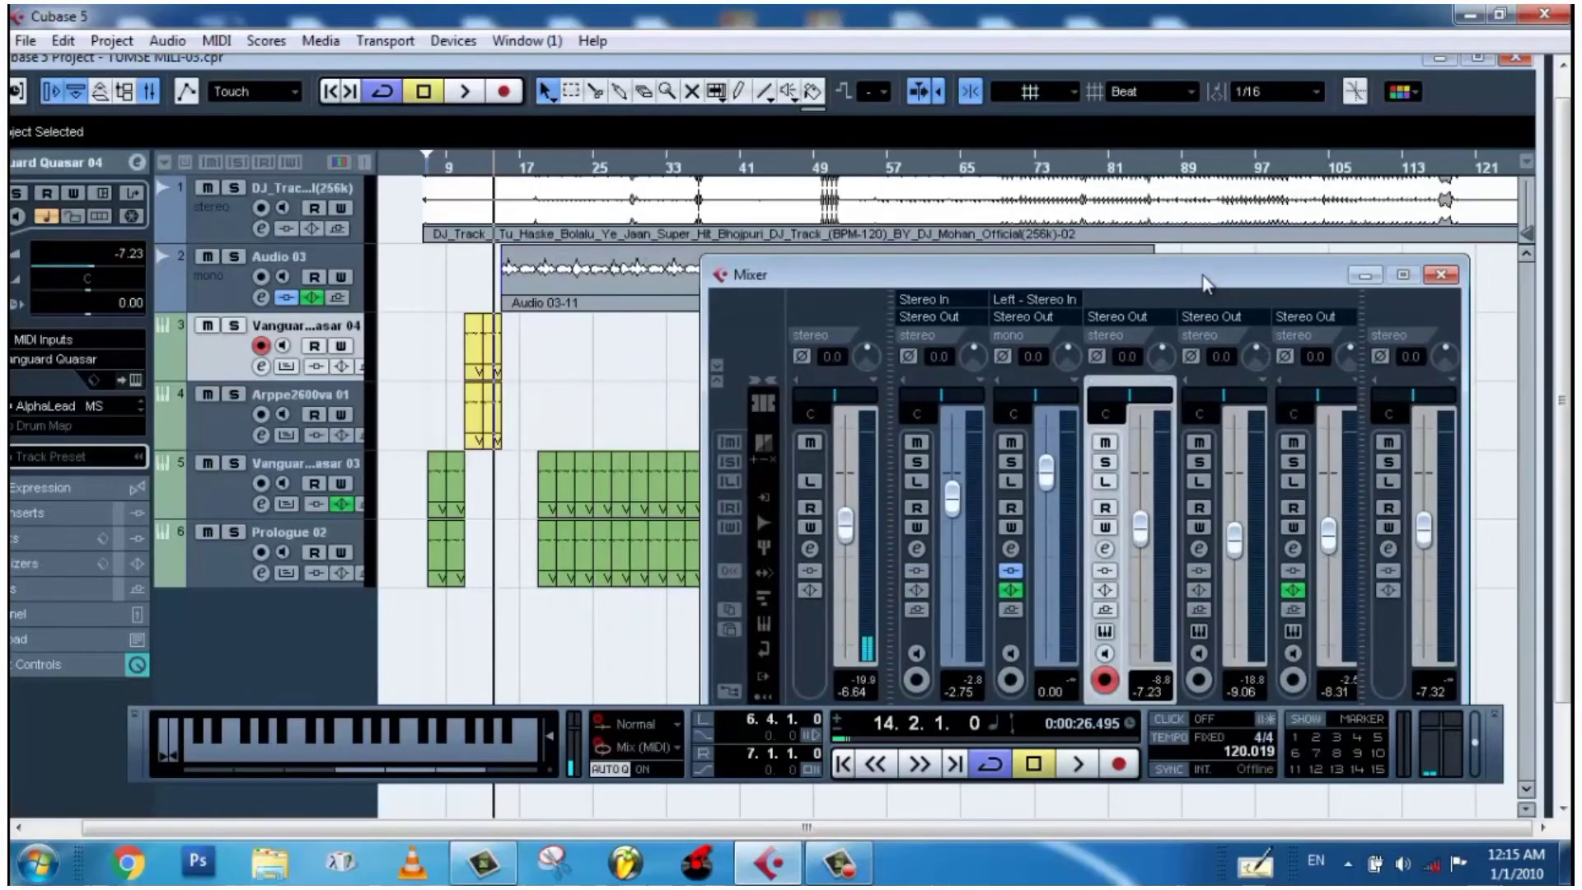
{"action": "key", "text": "space"}
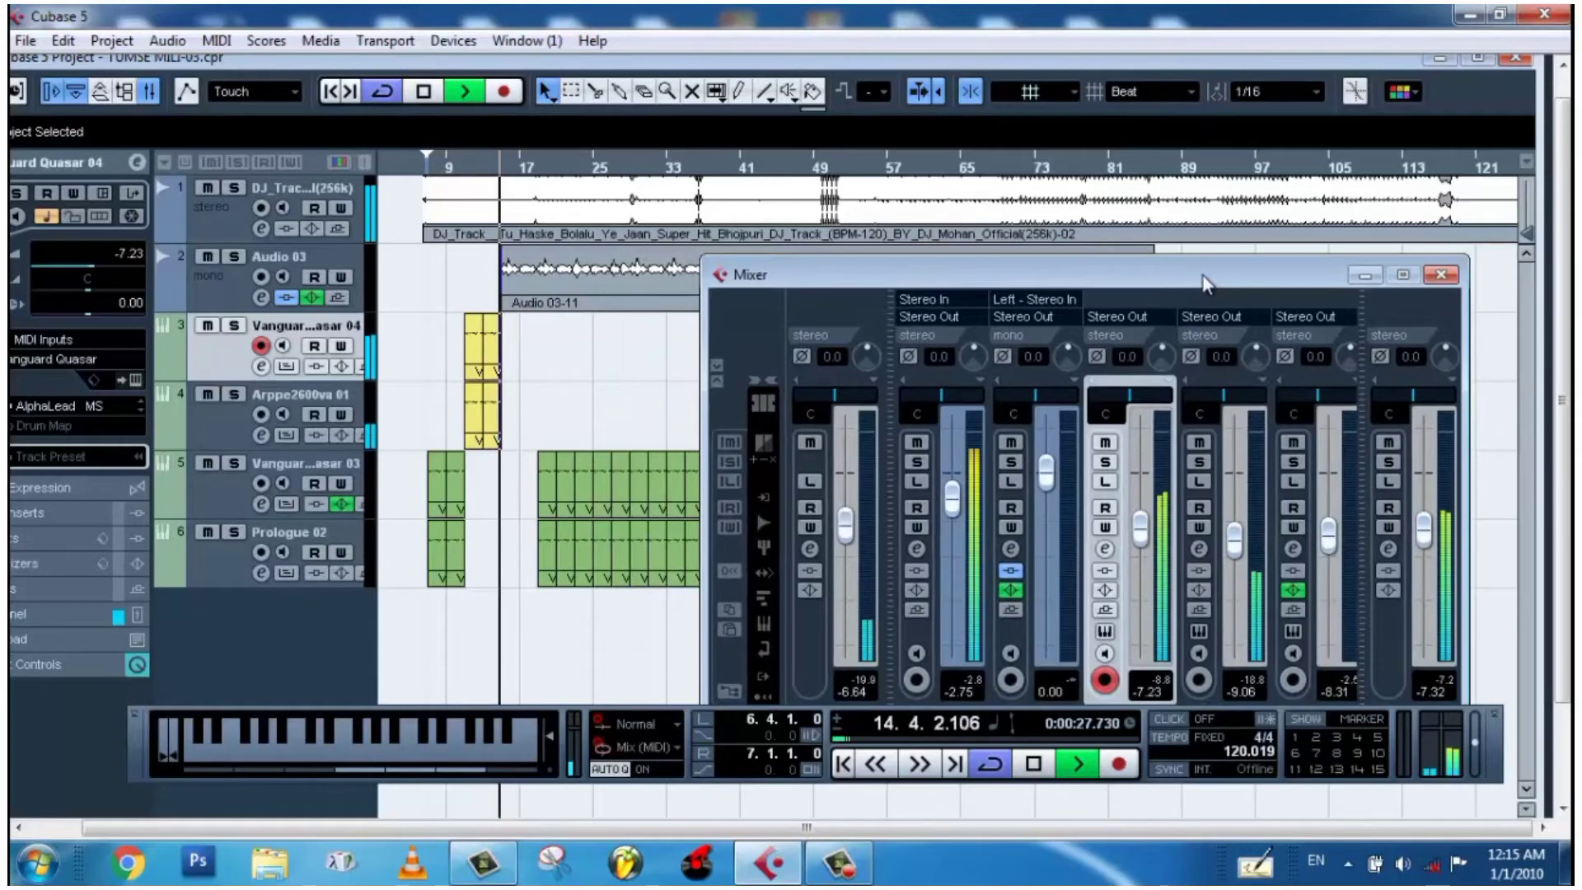
{"action": "key", "text": "space"}
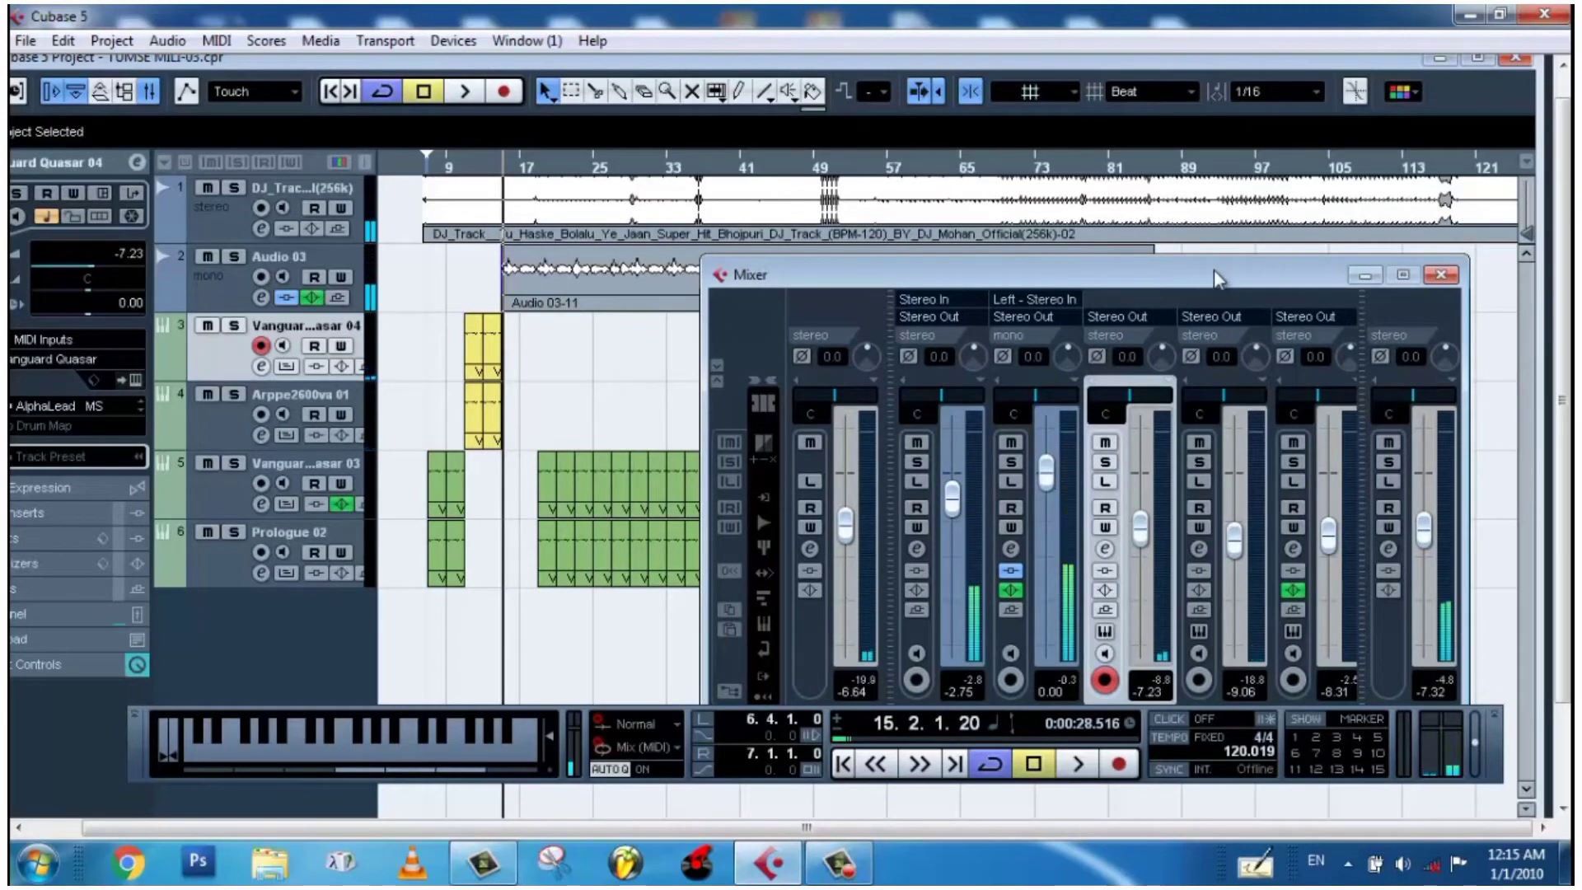
{"action": "left_click_drag", "start_coordinate": [1214, 270], "coordinate": [934, 195]}
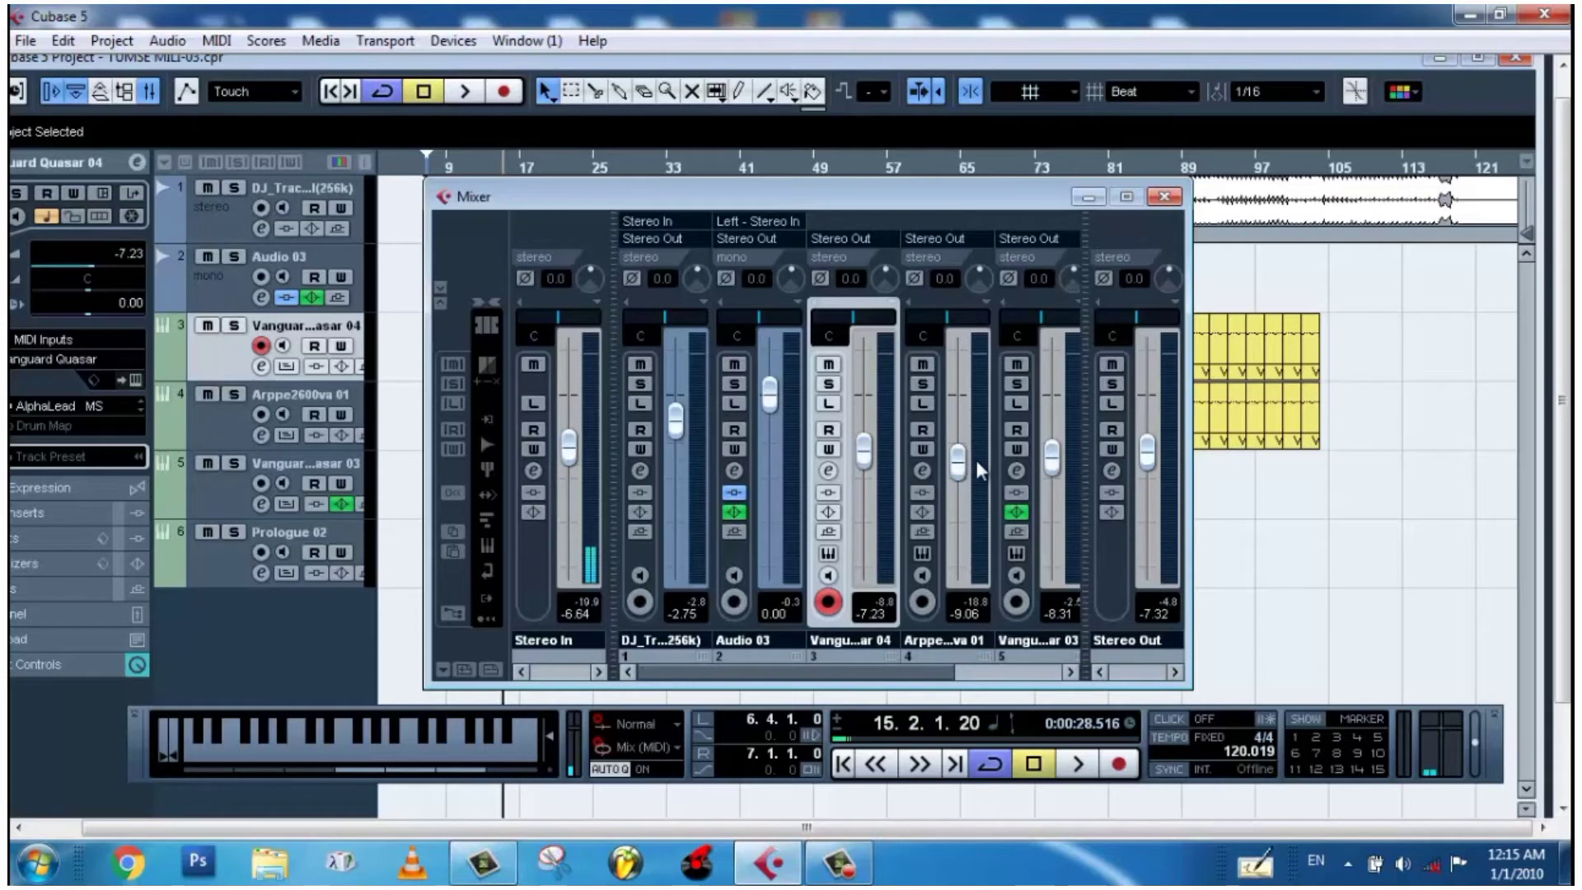
Reset the Stereo In and Stereo Out channel levels to 0.00 in the Mixer.
{"action": "double_click", "coordinate": [580, 616]}
{"action": "key", "text": "BackSpace"}
{"action": "type", "text": "00"}
{"action": "key", "text": "Return"}
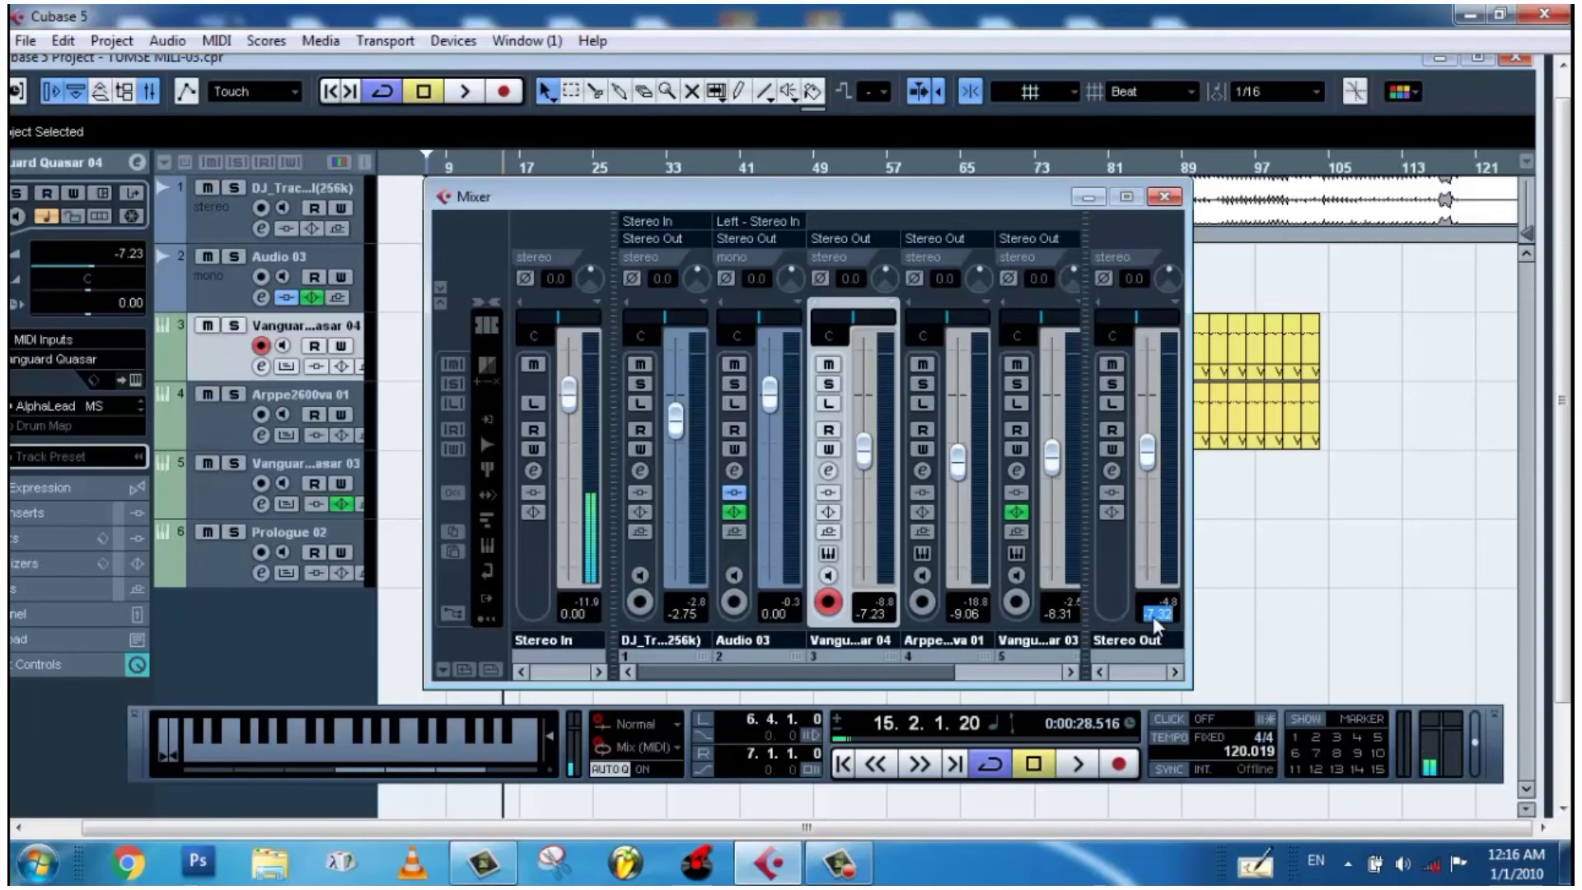
{"action": "key", "text": "BackSpace"}
{"action": "type", "text": "00"}
{"action": "key", "text": "Return"}
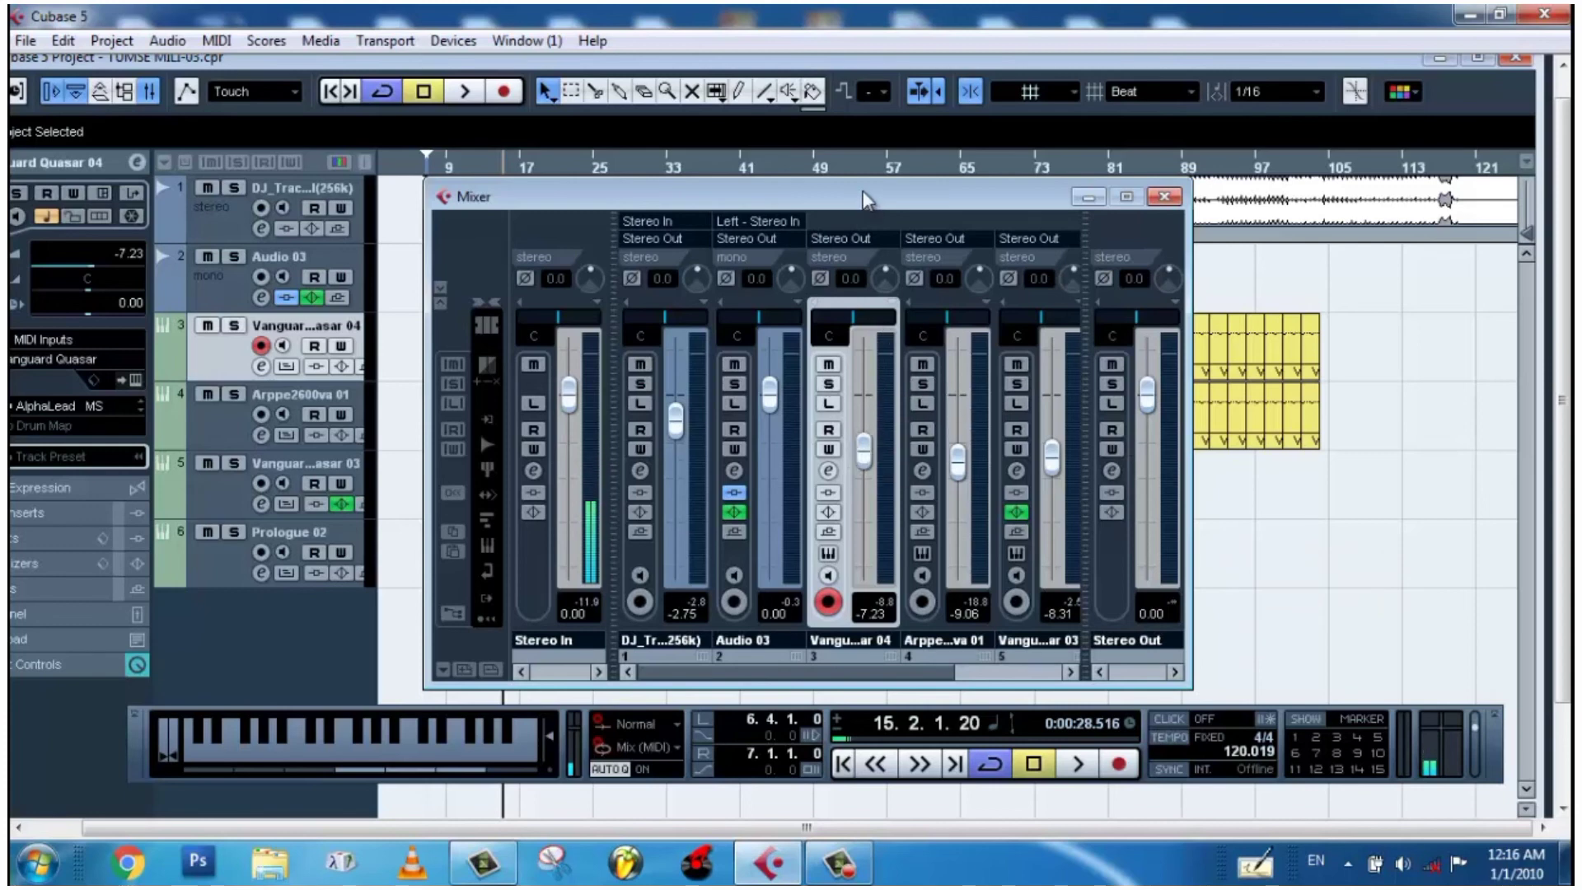
{"action": "left_click_drag", "start_coordinate": [862, 191], "coordinate": [866, 196]}
{"action": "left_click_drag", "start_coordinate": [919, 294], "coordinate": [955, 223]}
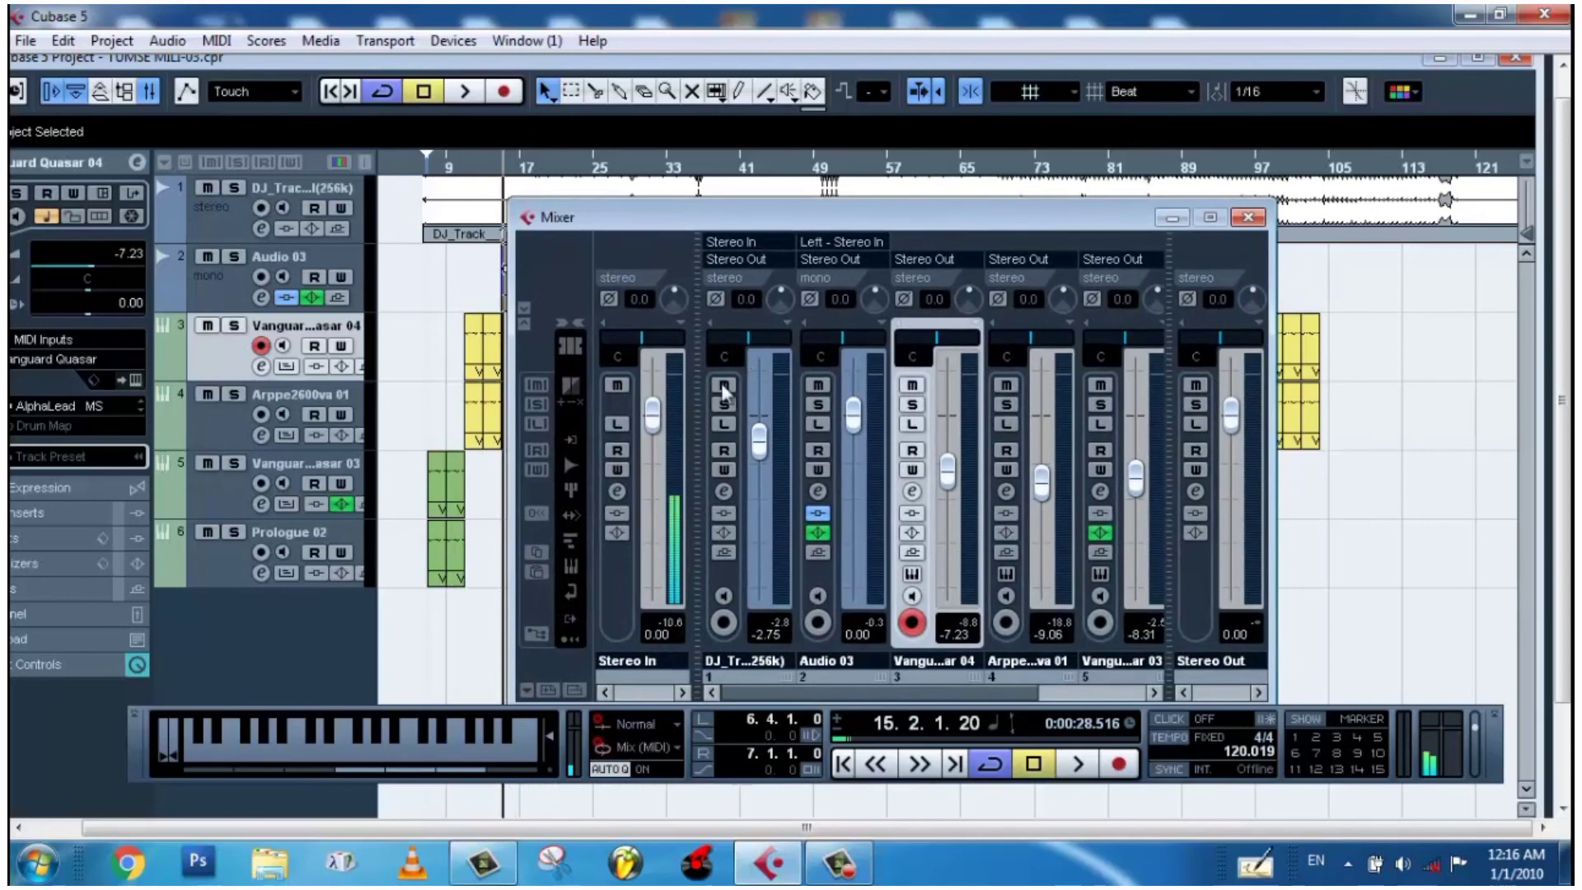